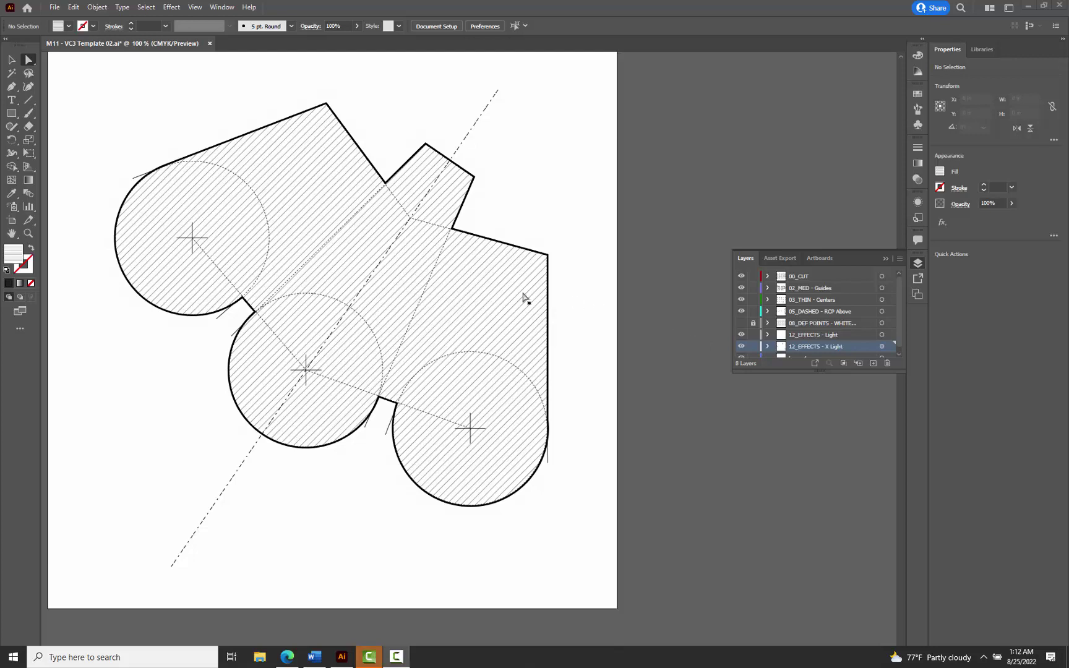
Step: Fill the artwork on the 12_EFFECTS - X Light layer with black and set its opacity to 100%
left_click(881, 347)
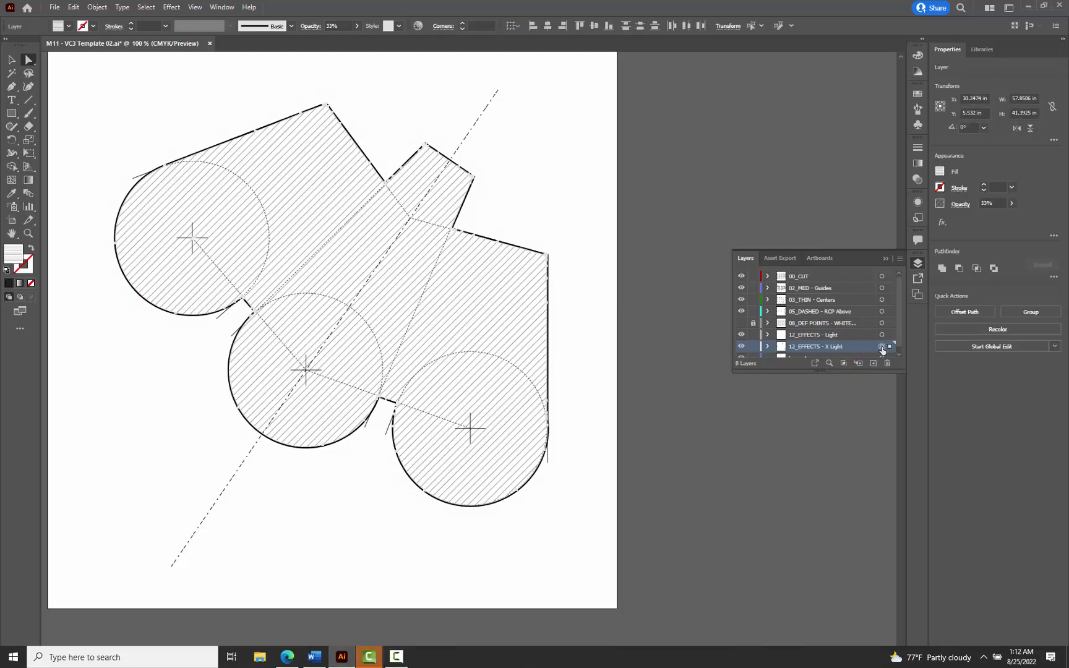
left_click(69, 27)
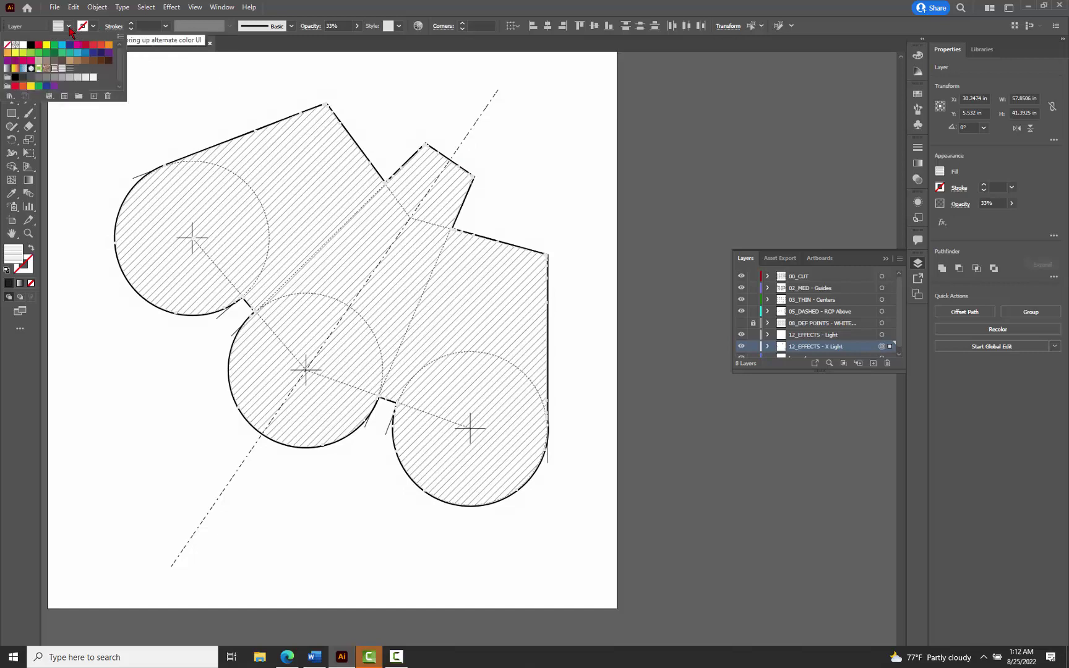
left_click(31, 45)
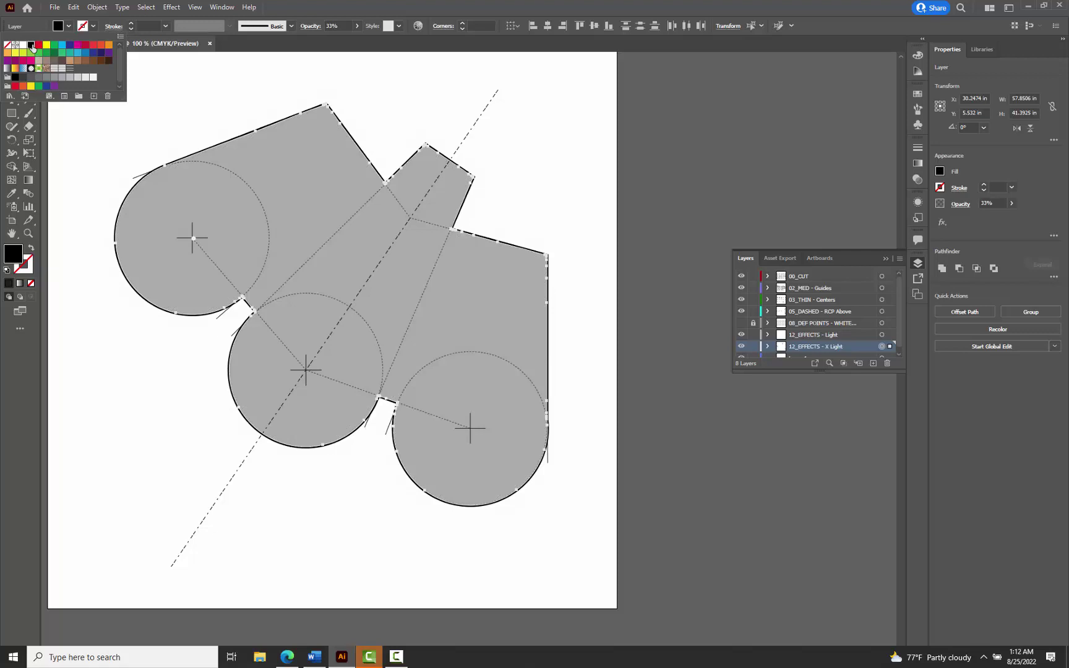
left_click(358, 28)
left_click(358, 27)
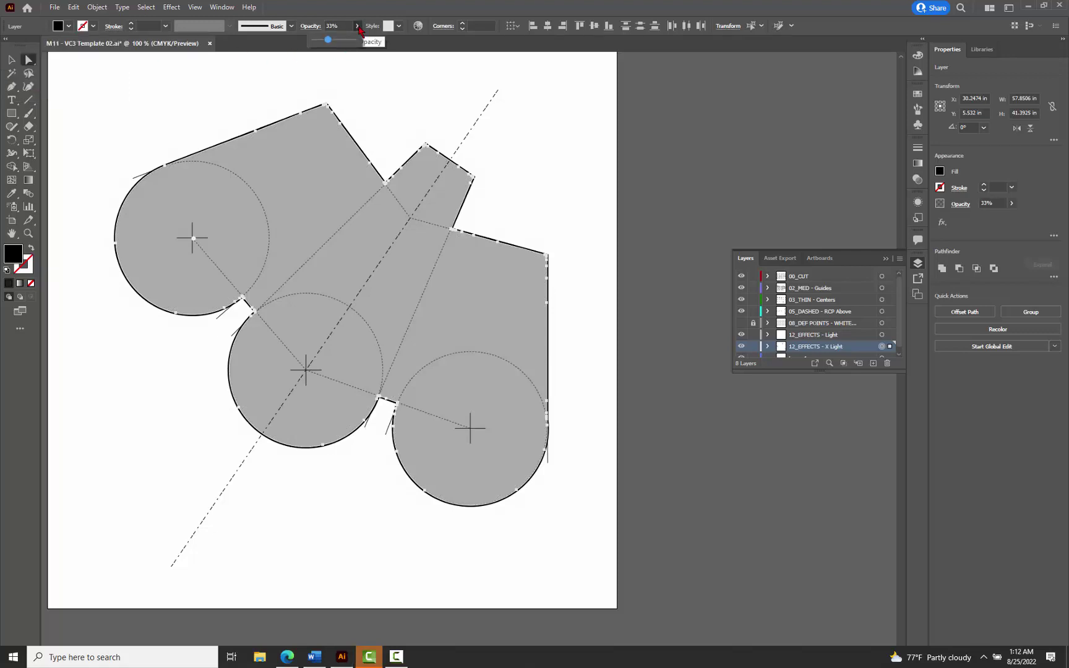
left_click_drag(331, 43, 365, 43)
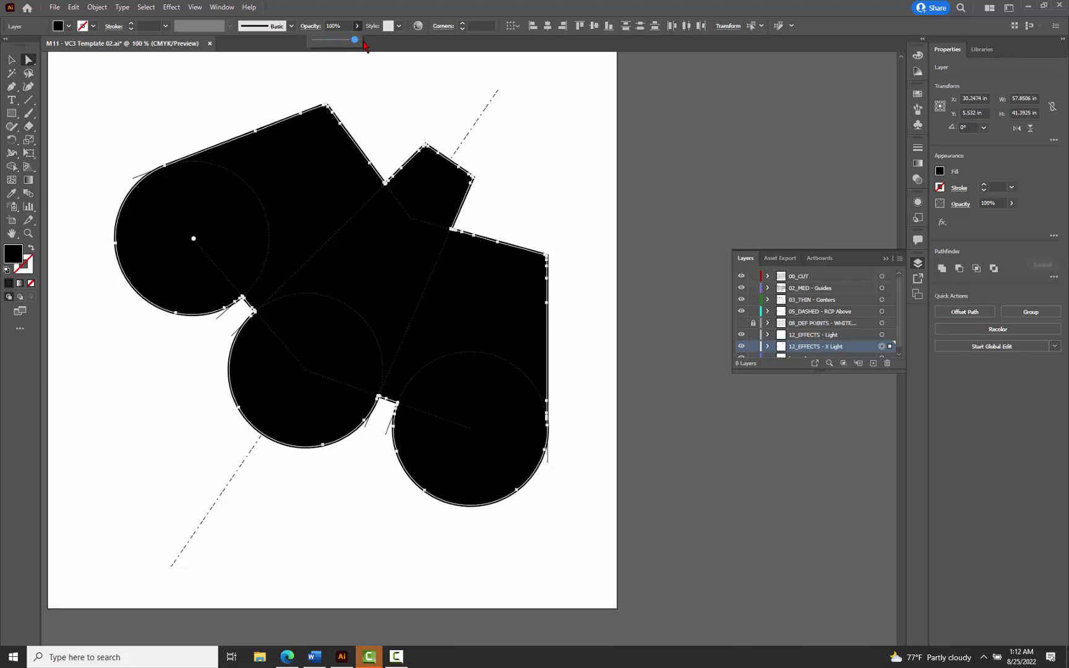
left_click(658, 187)
left_click(658, 187)
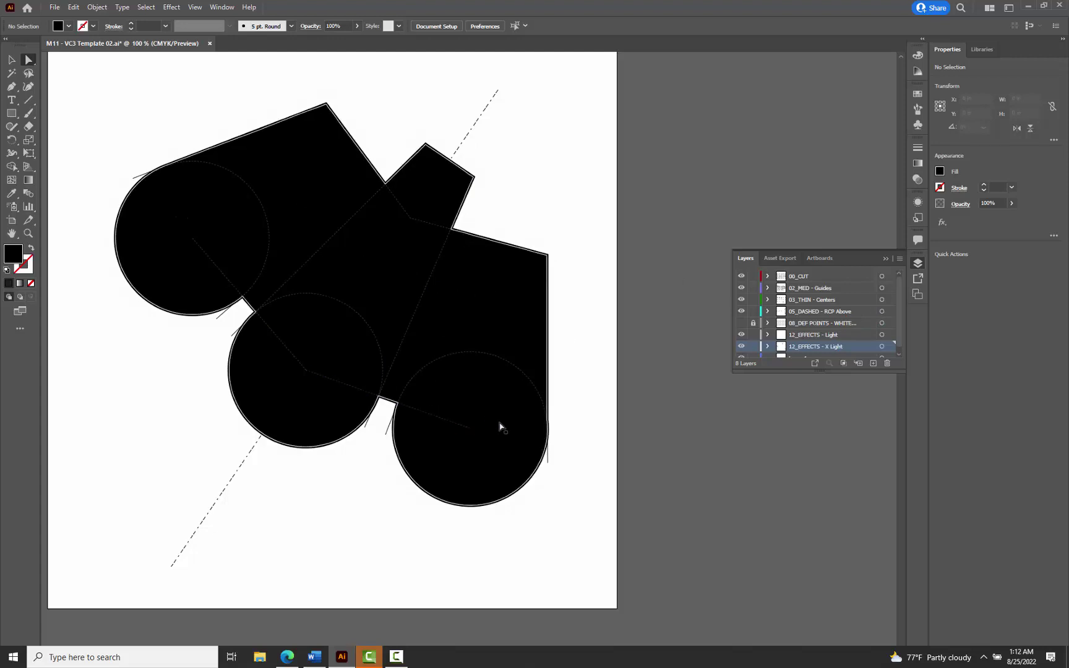
Step: Change the stroke colour of all linework on the 02_MED - Guides layer to white
left_click(881, 289)
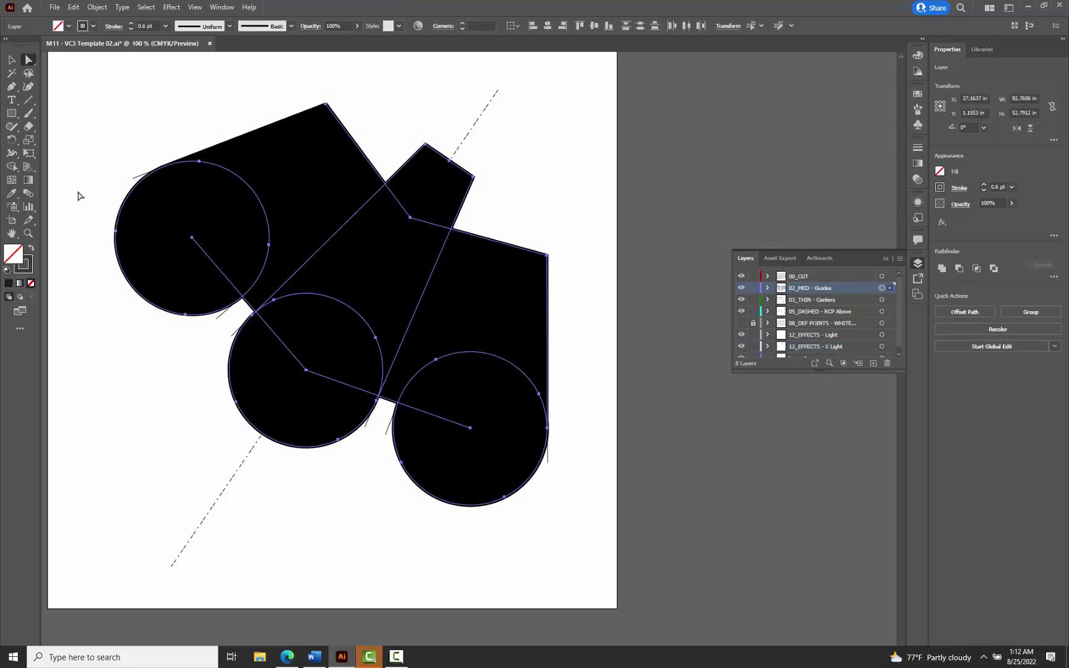
left_click(94, 27)
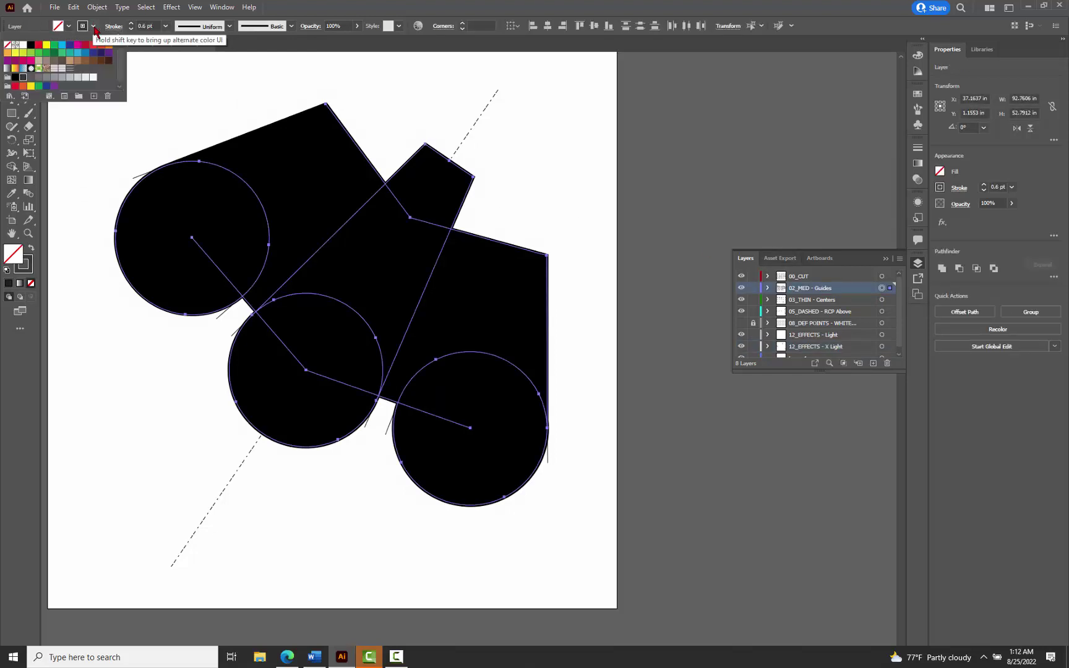
left_click(23, 46)
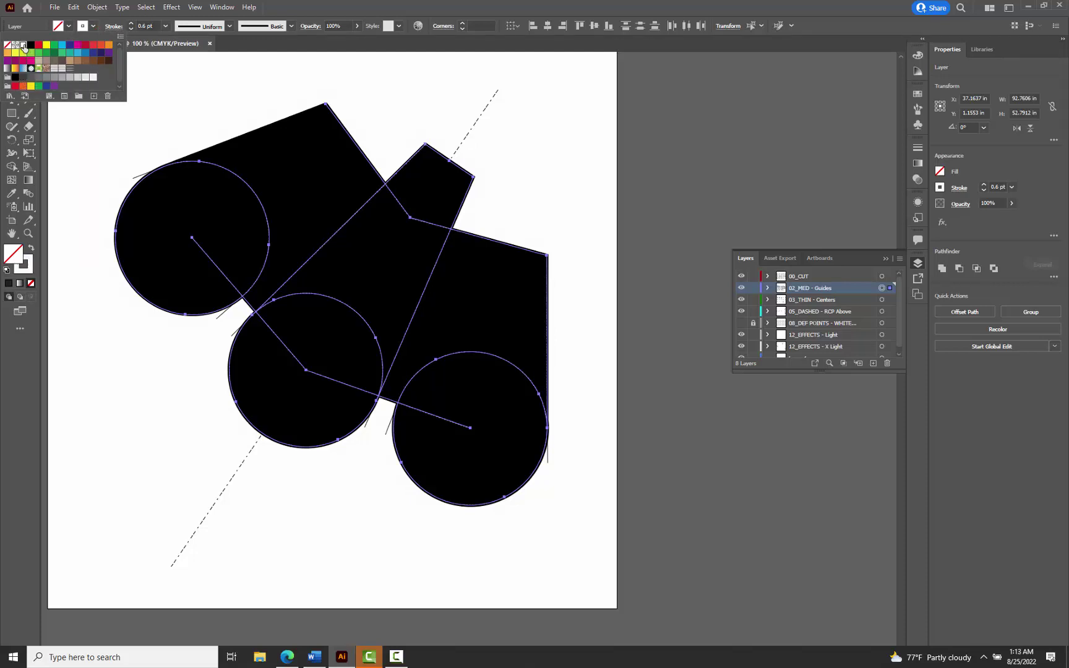
key("Escape")
left_click(591, 173)
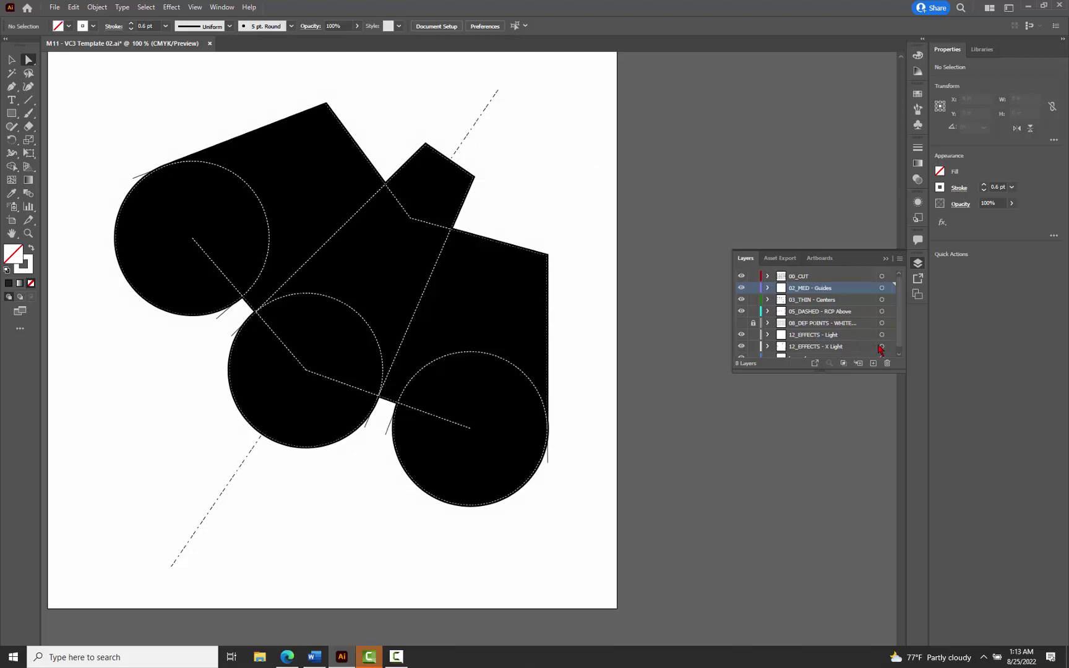
Step: Increase the stroke weight of the white dashed linework on the 02_MED - Guides layer
left_click(882, 288)
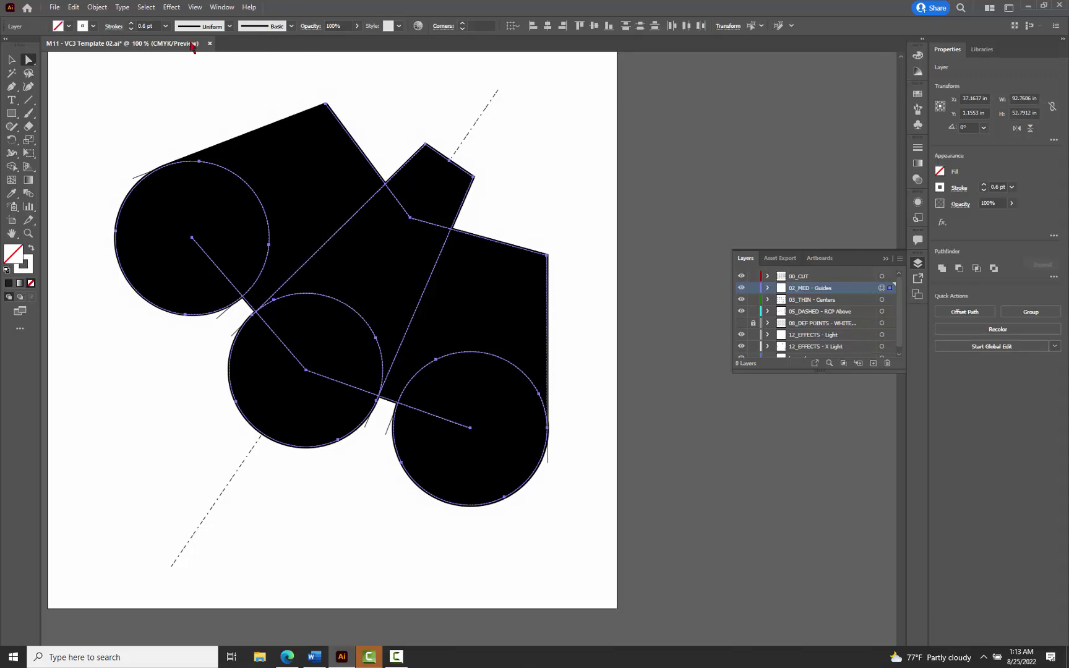
left_click(144, 26)
left_click(566, 170)
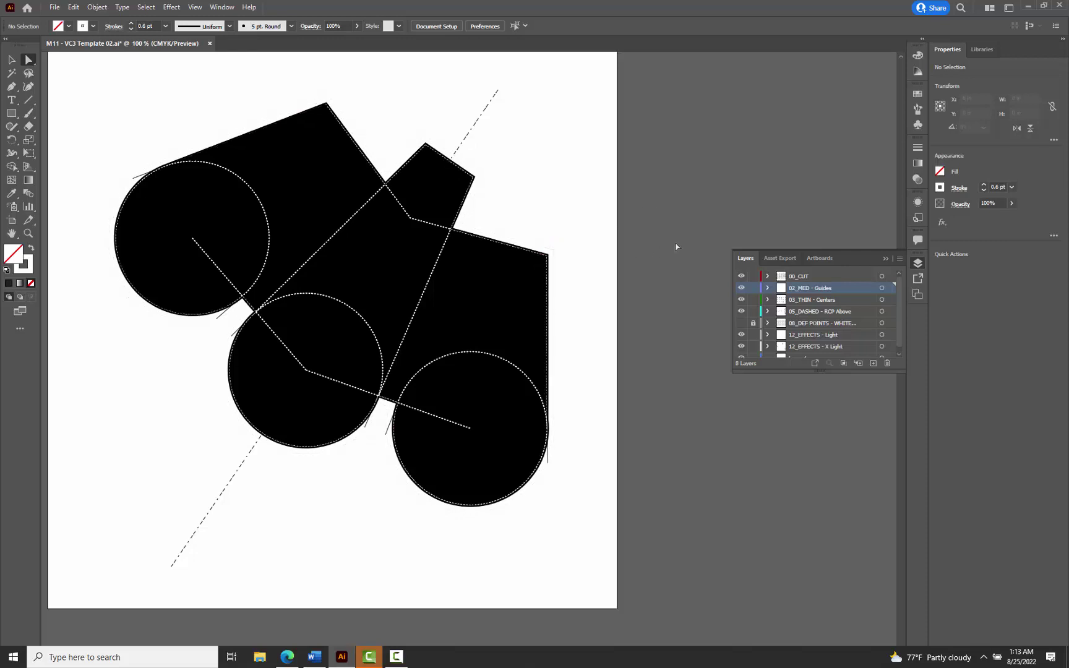
Step: Change the stroke colour of the centre marks and ticks on the 03_THIN - Centers layer to white
left_click(882, 300)
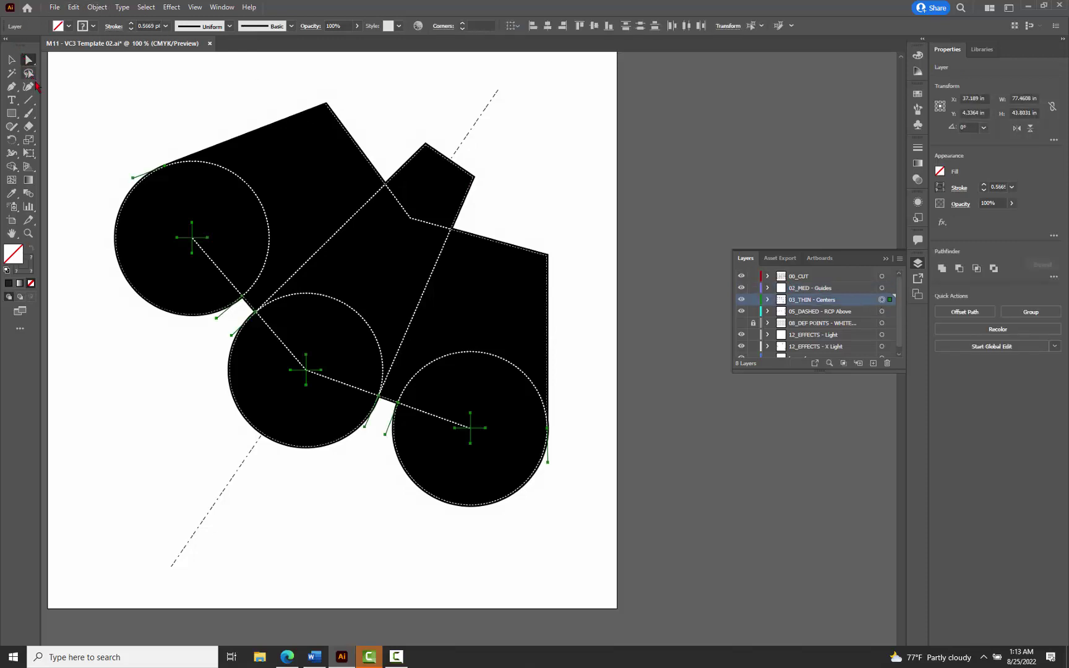
left_click(94, 27)
left_click(30, 45)
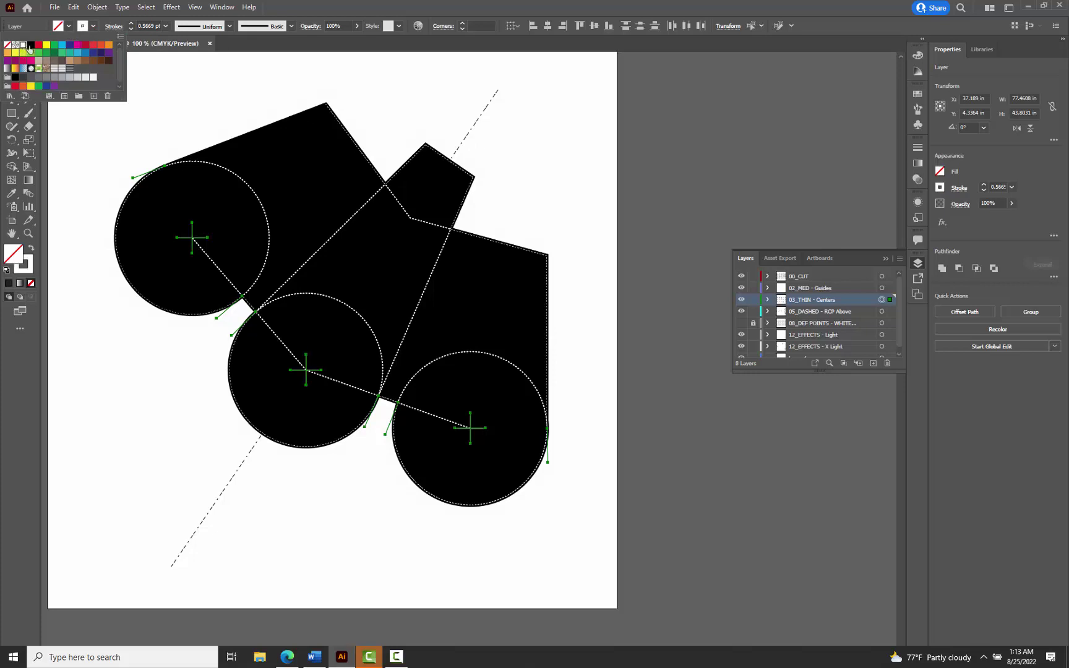
left_click(698, 153)
left_click(683, 155)
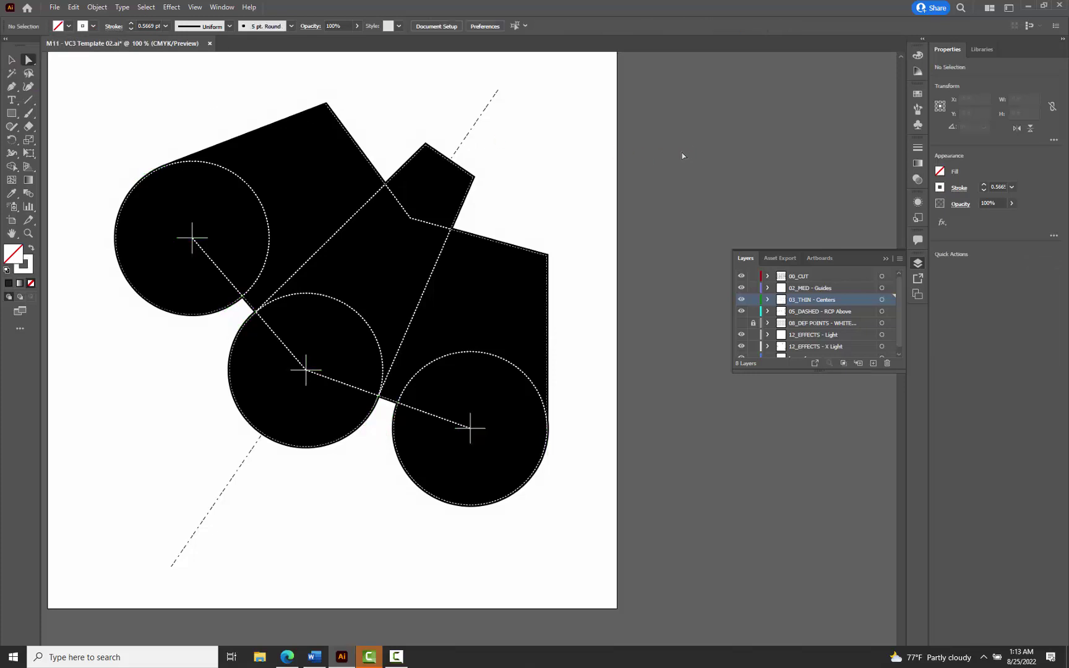
scroll(568, 294, "up", 3)
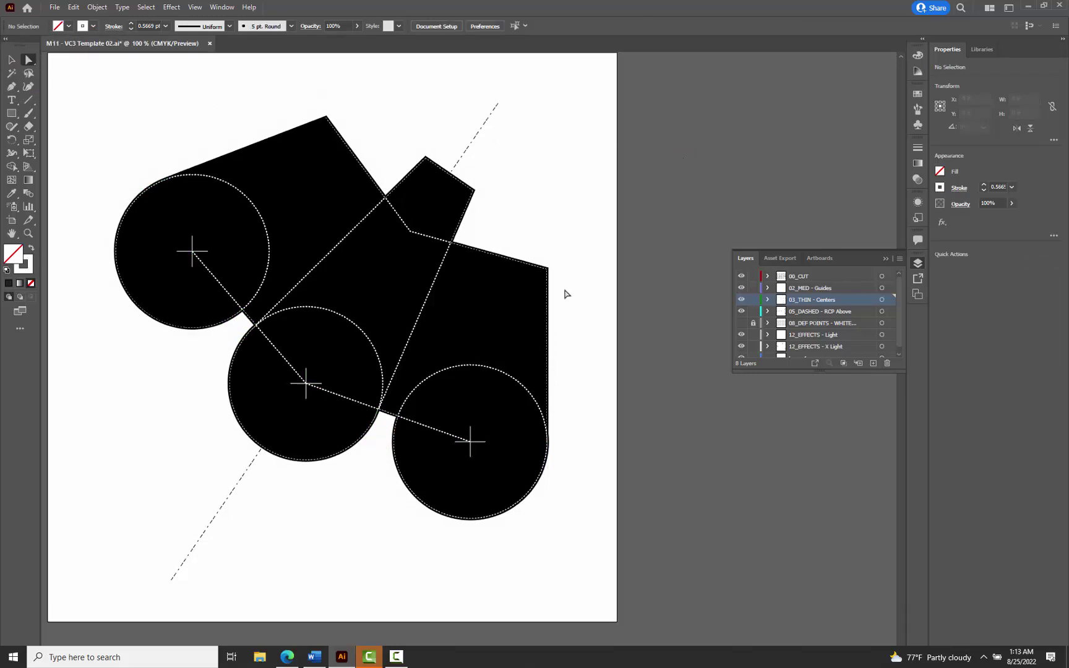
scroll(568, 295, "down", 3)
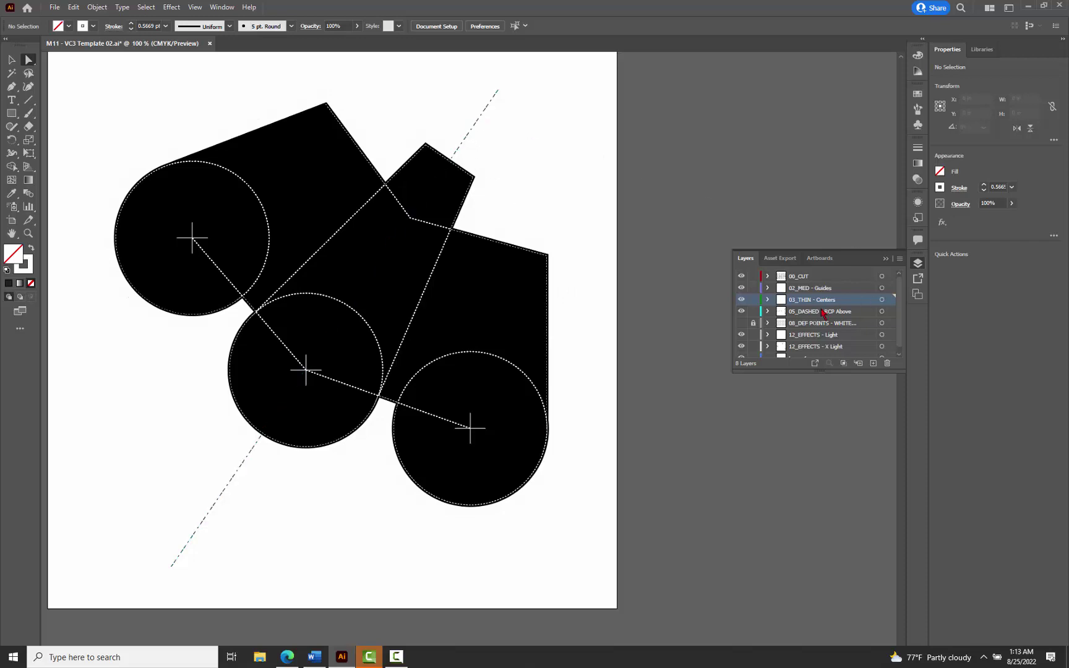
Step: Change the stroke colour of the diagonal axis line on the 05_DASHED - RCP Above layer to white
left_click(882, 312)
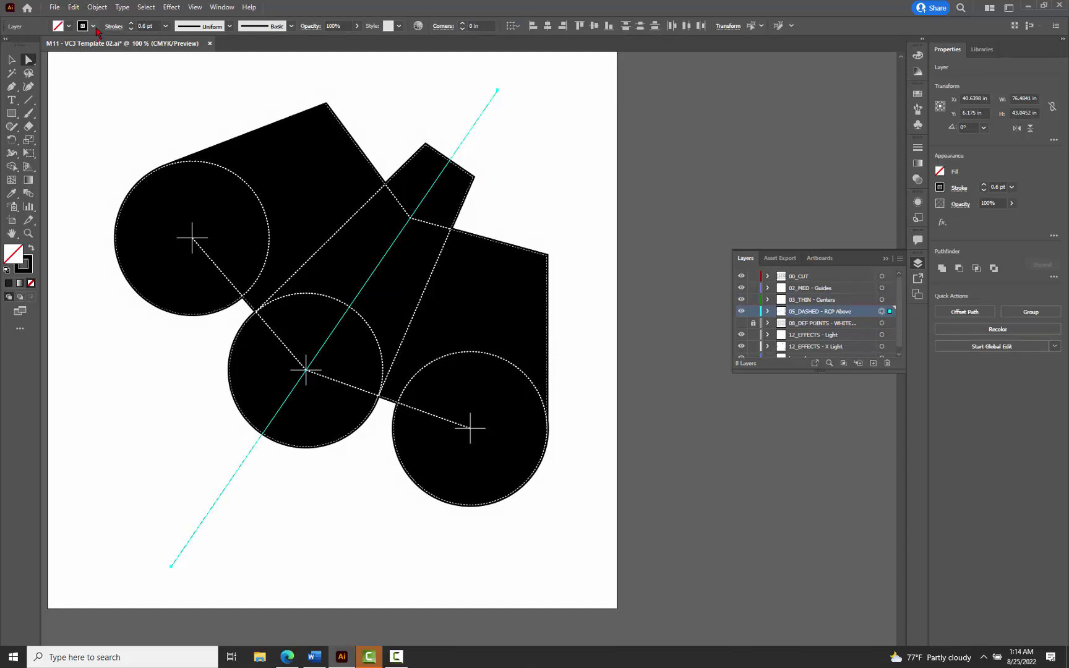
left_click(93, 26)
left_click(24, 47)
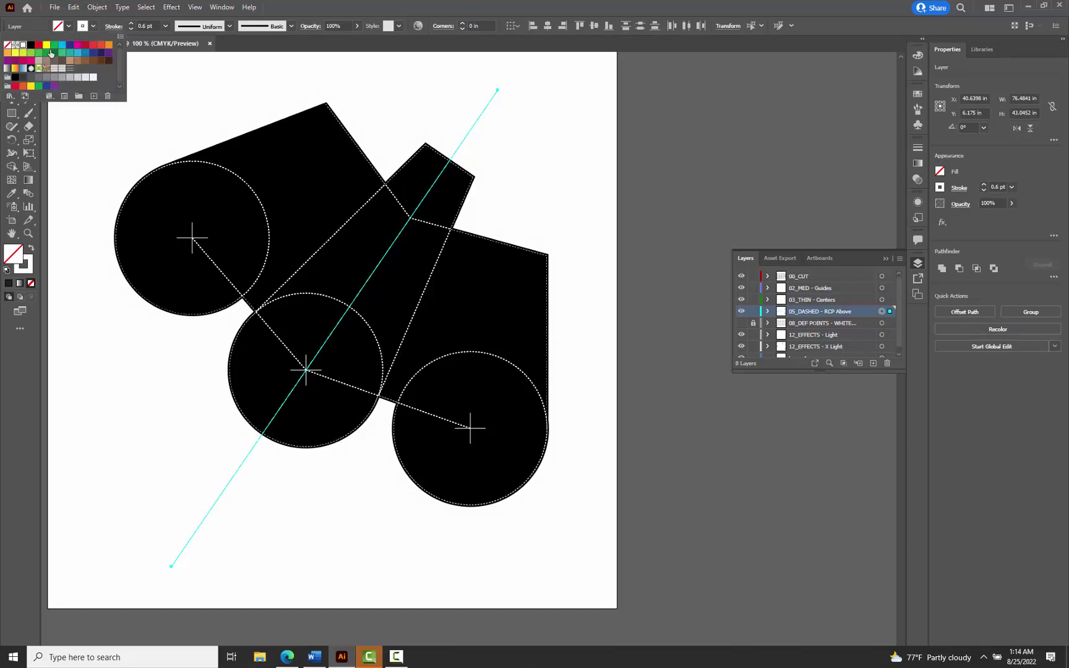
left_click(675, 172)
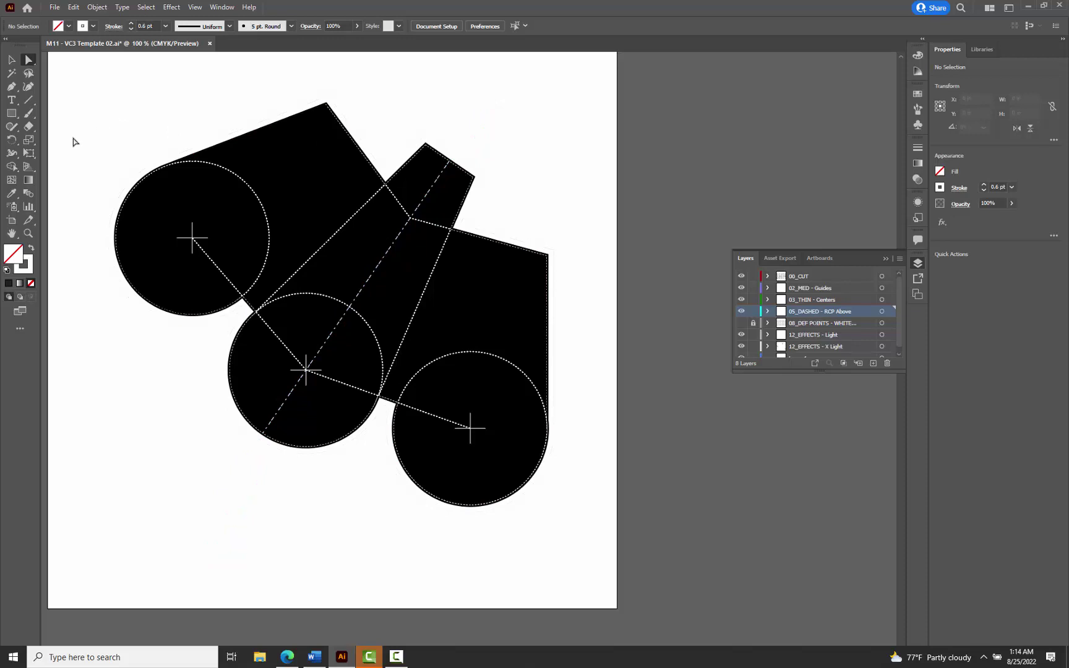
Step: Cut the 00_CUT outline with the Scissors tool where the diagonal axis crosses the upper tab and the middle circle's lower edge
left_click(34, 130)
left_click(36, 132)
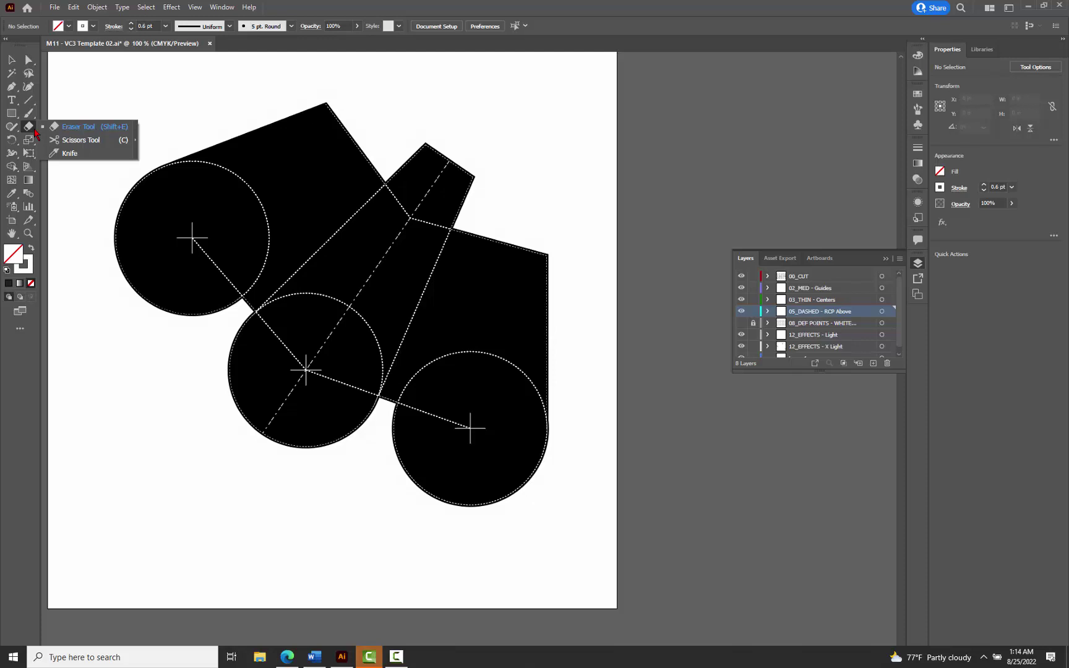
left_click(71, 143)
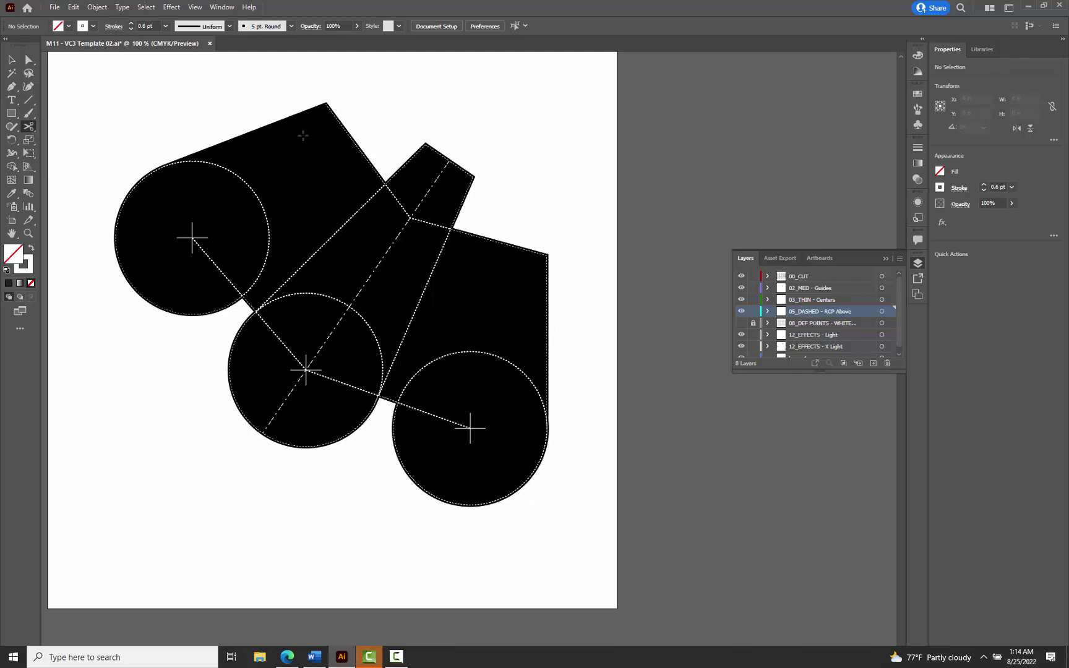
left_click(449, 157)
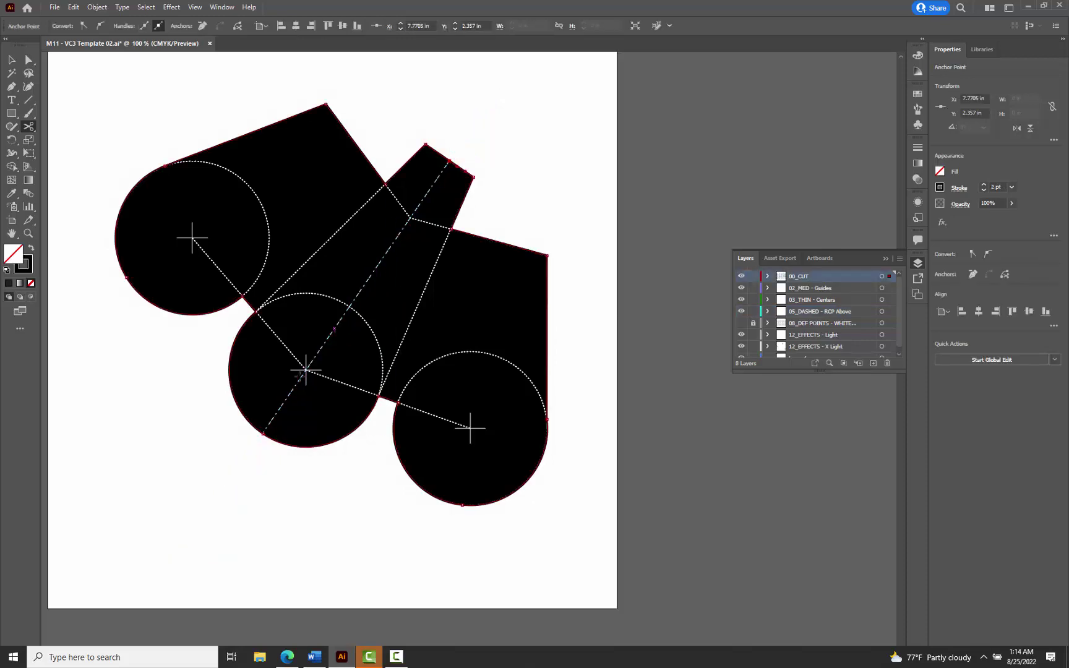
left_click(262, 435)
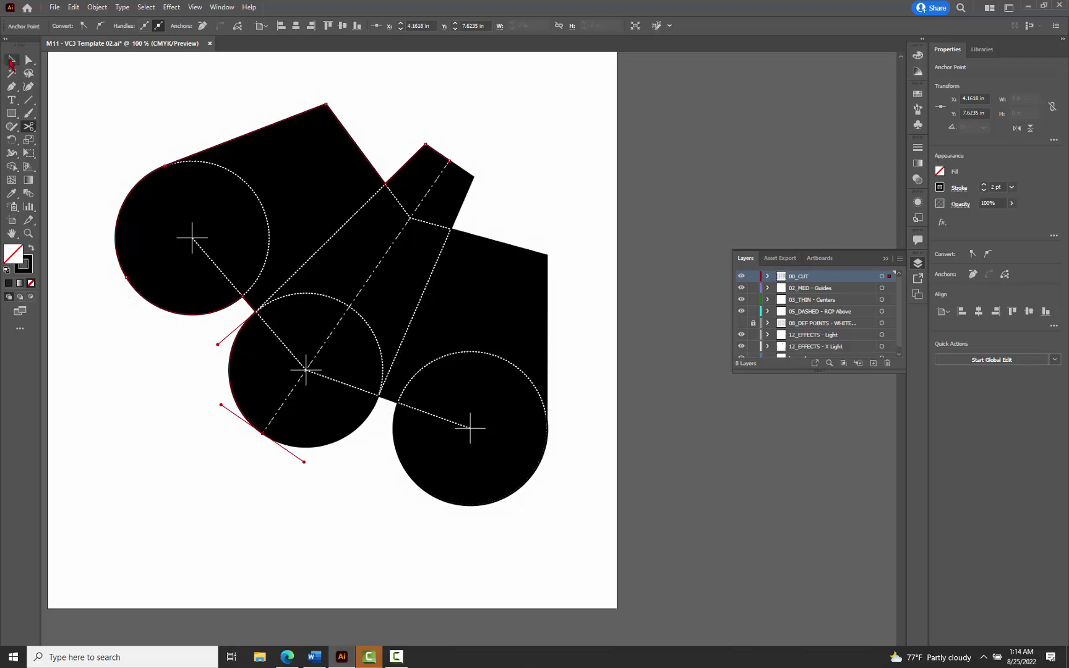
Step: Select the whole diagonal axis line and change its stroke colour to grey
left_click(29, 59)
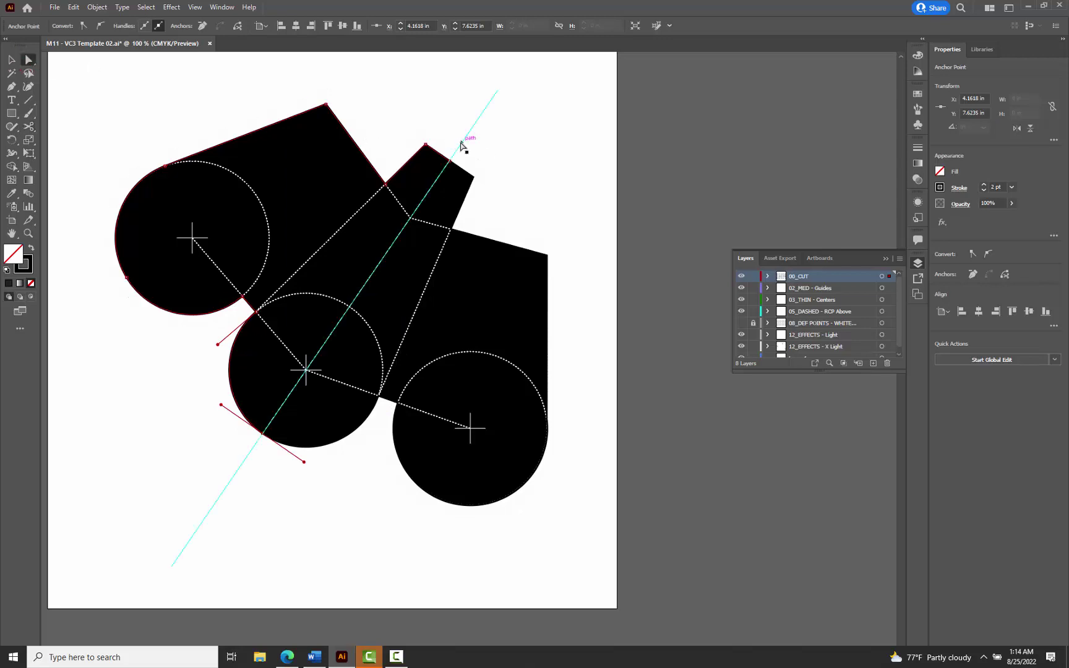
left_click(461, 145)
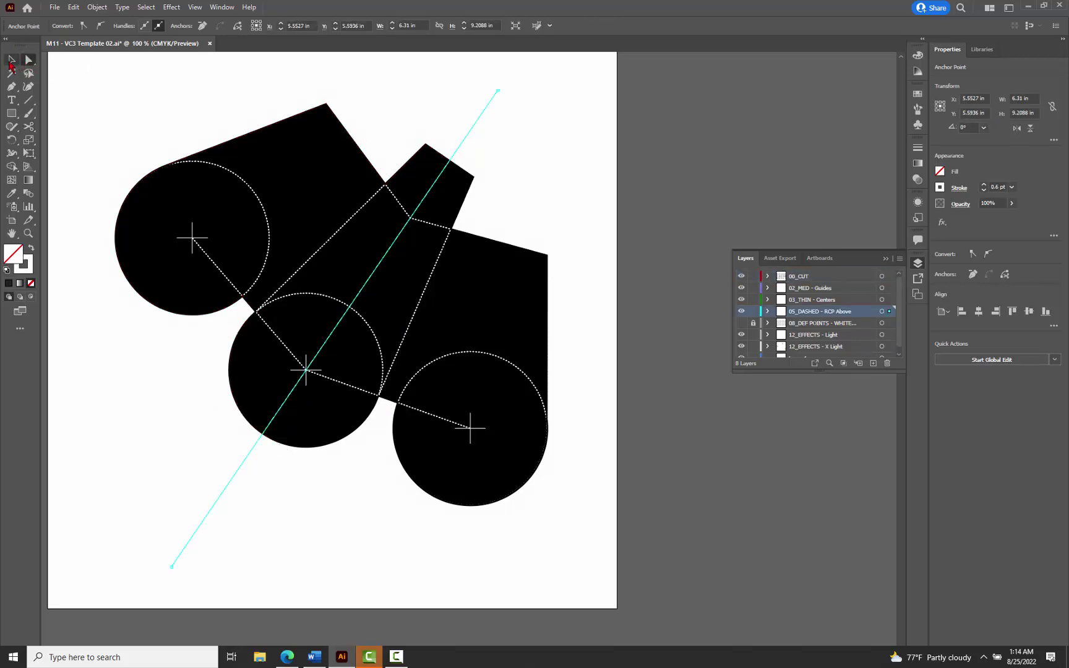
left_click(11, 60)
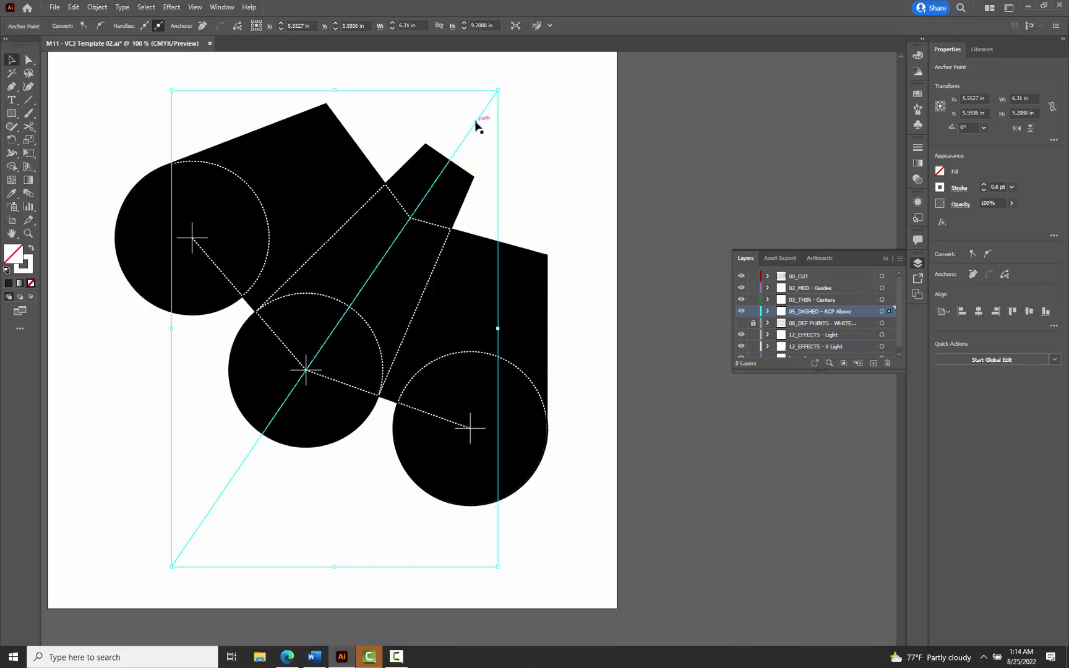
left_click(622, 124)
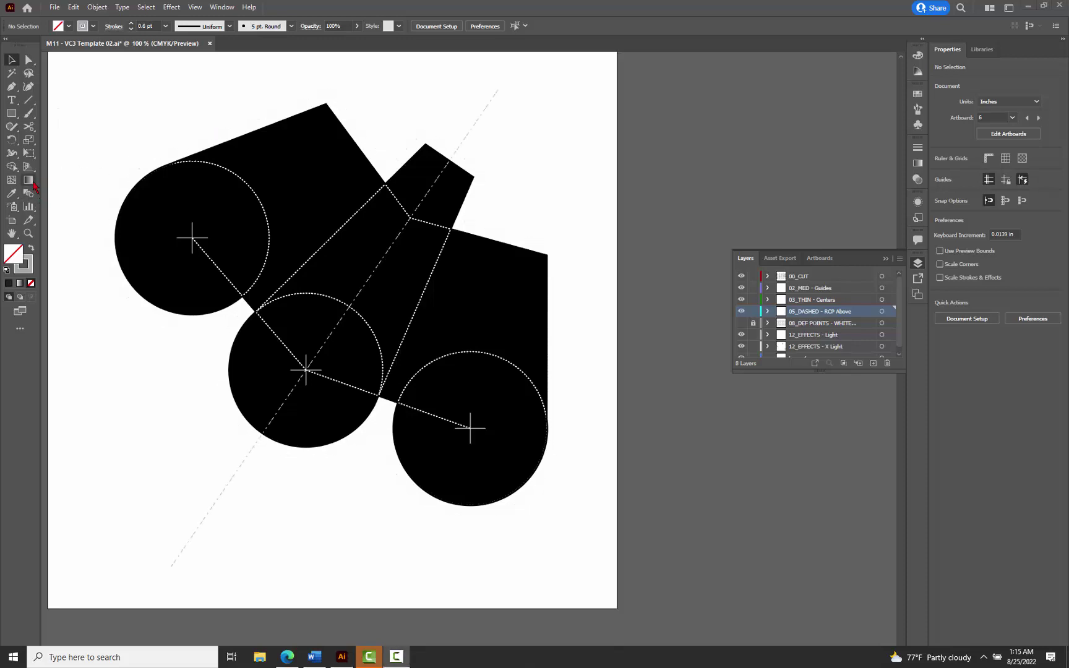
Step: Split the diagonal axis line with the Scissors tool near the upper tab's edge and just below the middle circle
left_click(28, 126)
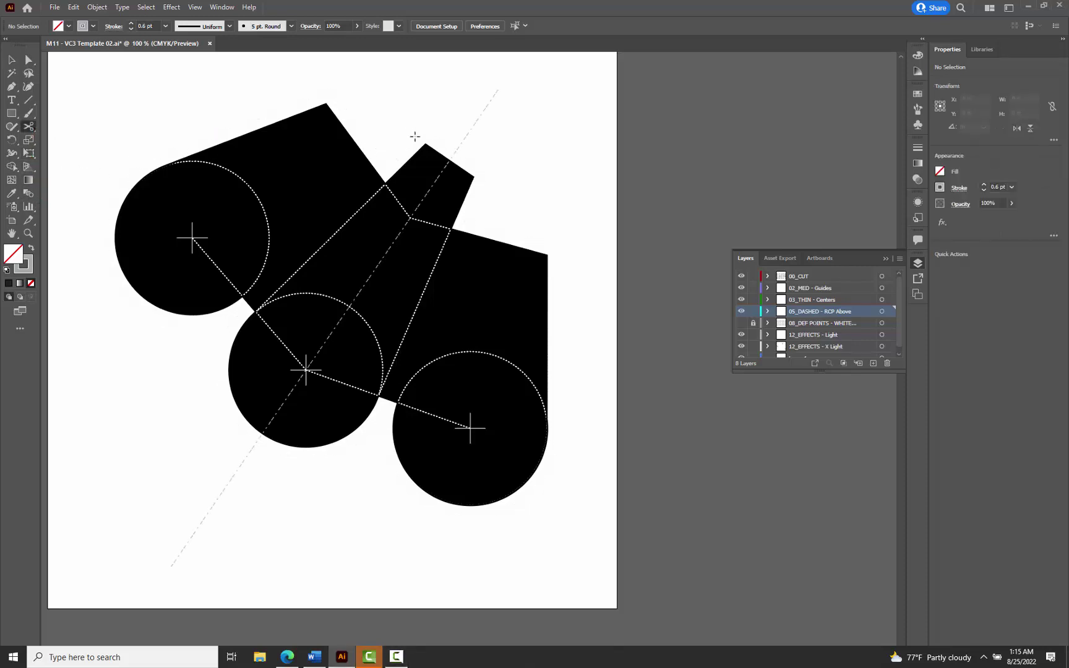
left_click(451, 158)
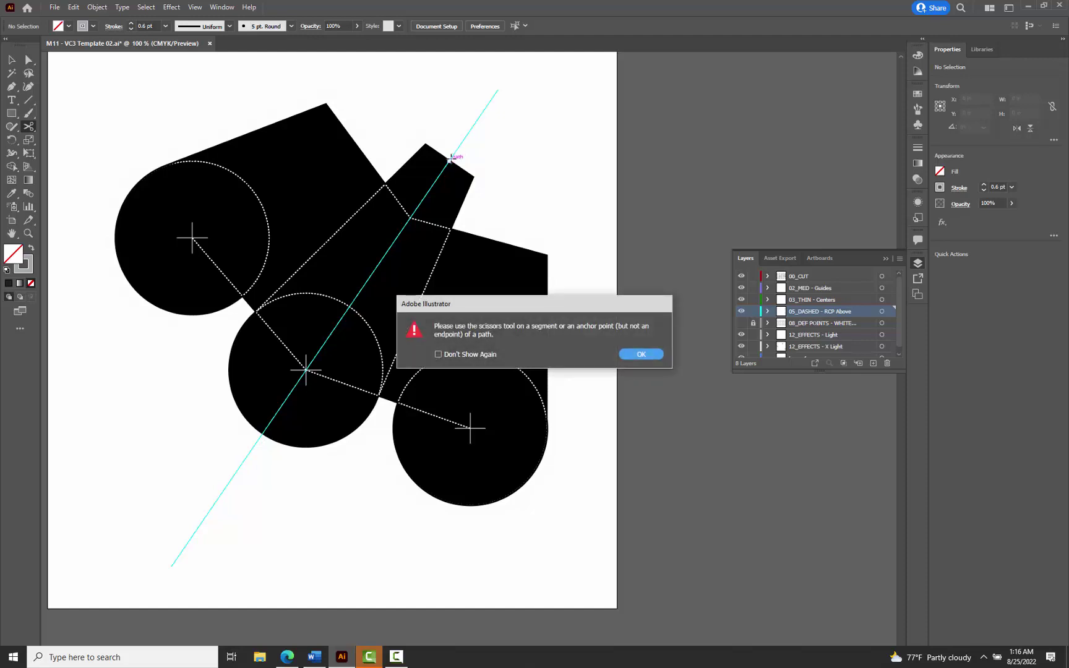
left_click(642, 355)
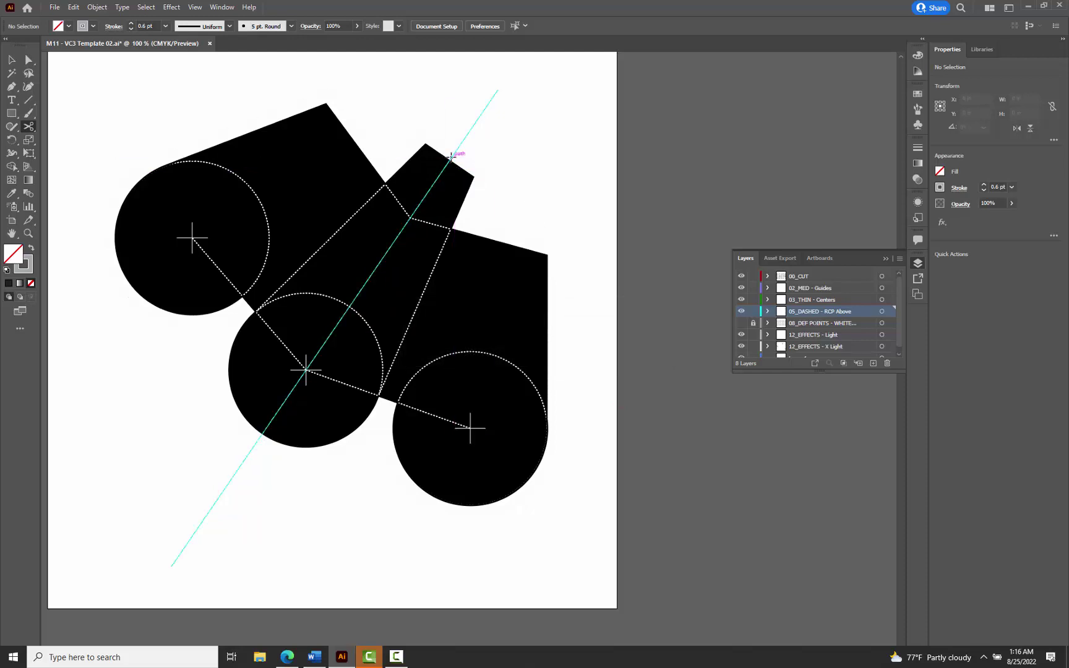
left_click(450, 159)
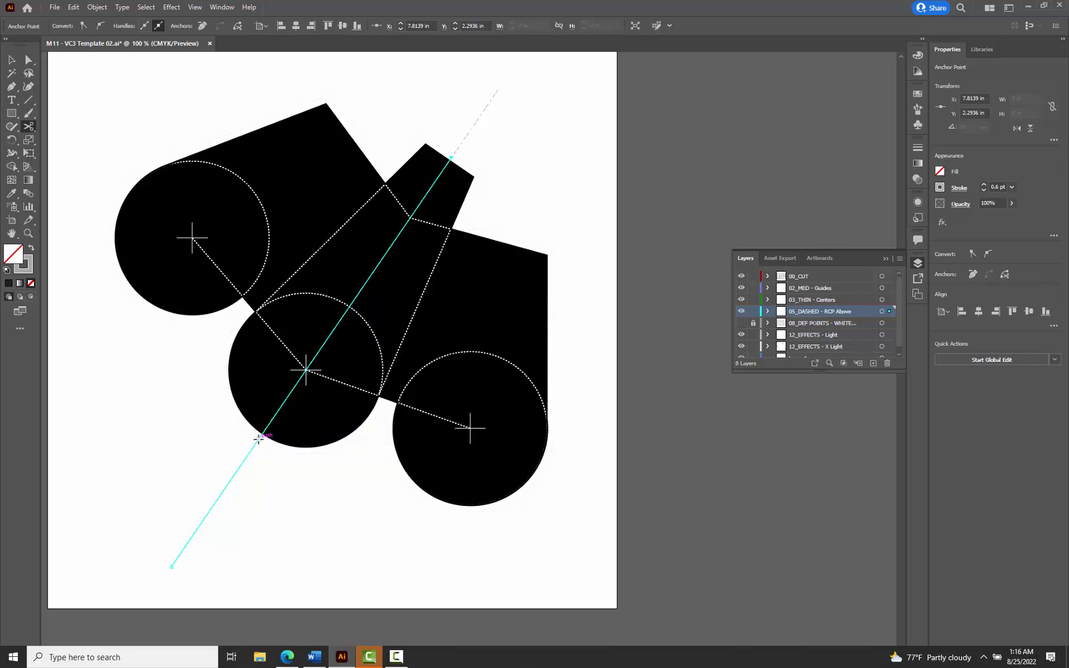
left_click(259, 438)
Step: Move the upper endpoint of the lower axis segment onto the middle circle's edge and keep that segment selected
key("v")
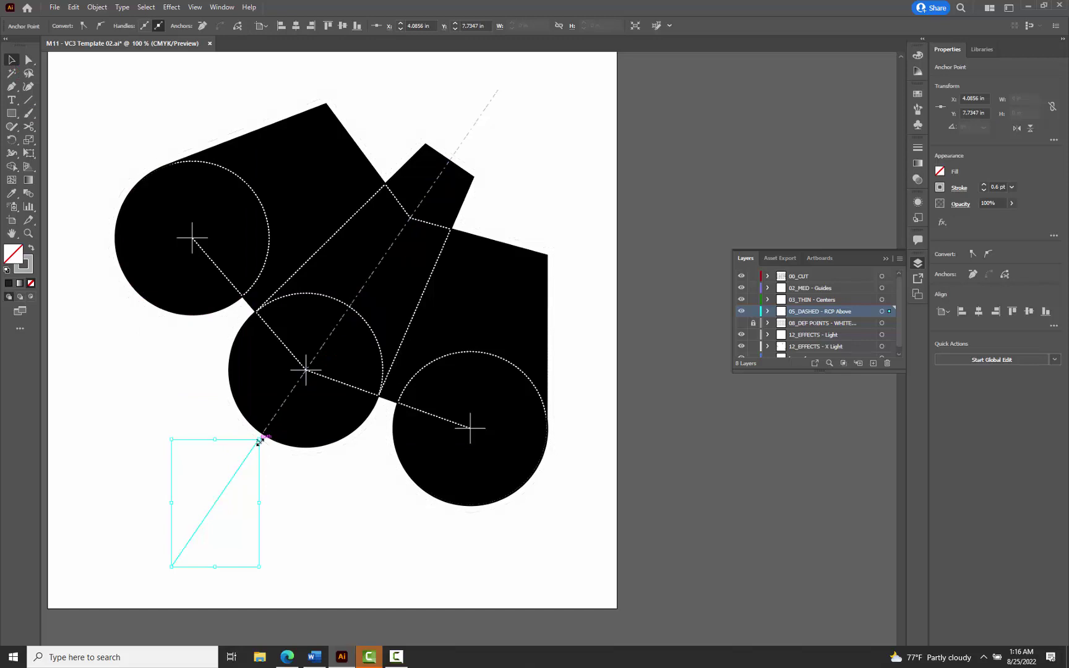
key("a")
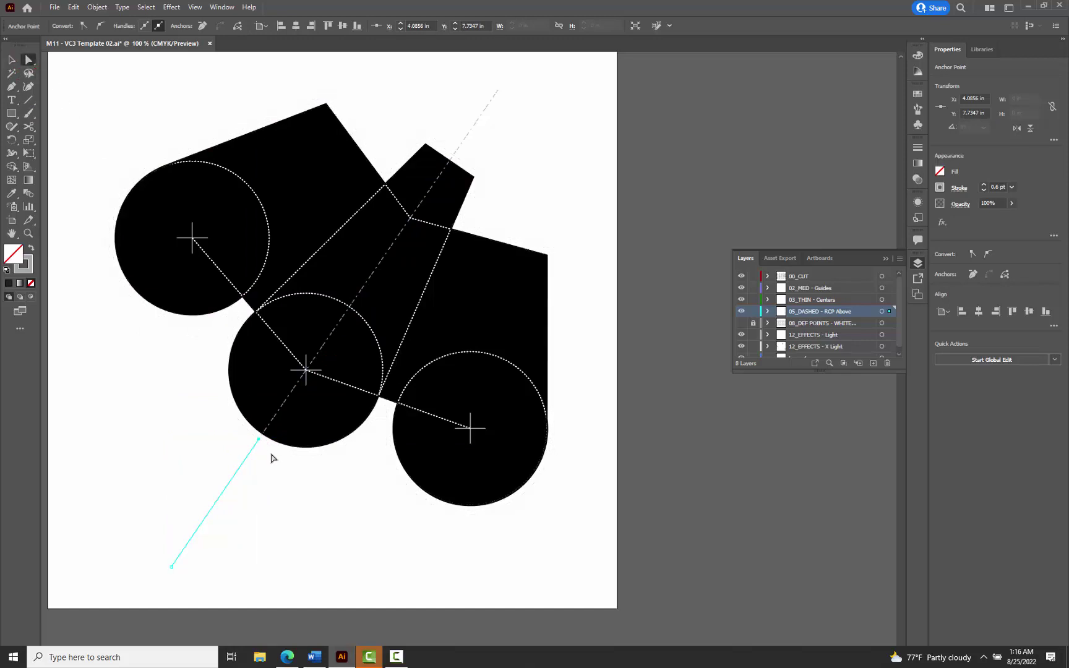
left_click_drag(259, 442, 263, 434)
left_click(11, 60)
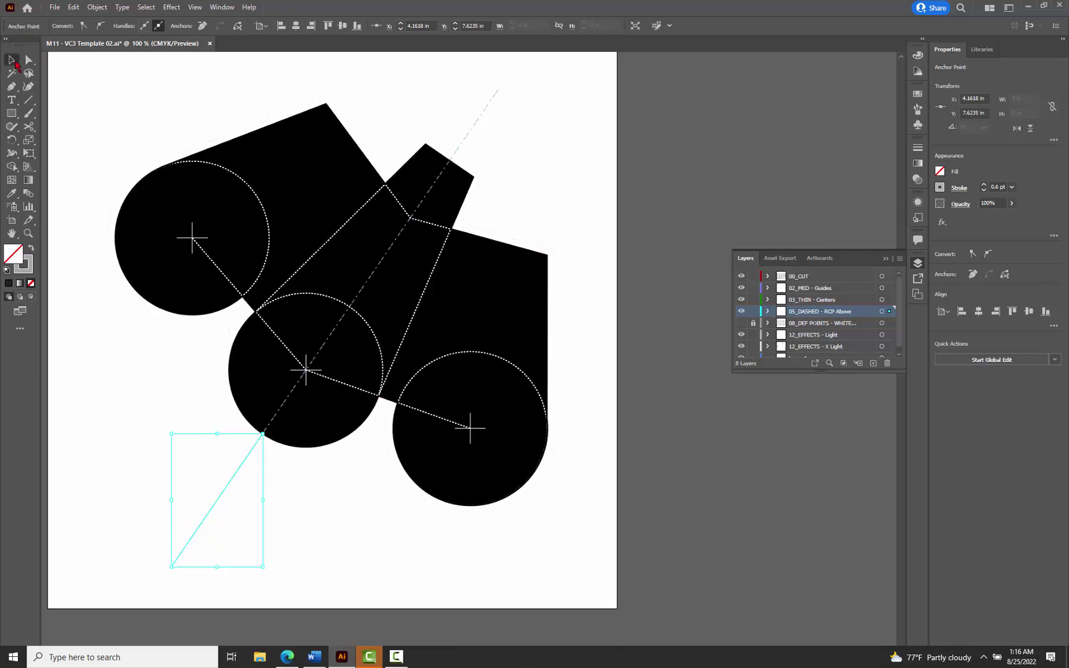
Step: Select the two axis segments outside the black shape and change their stroke colour to black
key("ctrl+z")
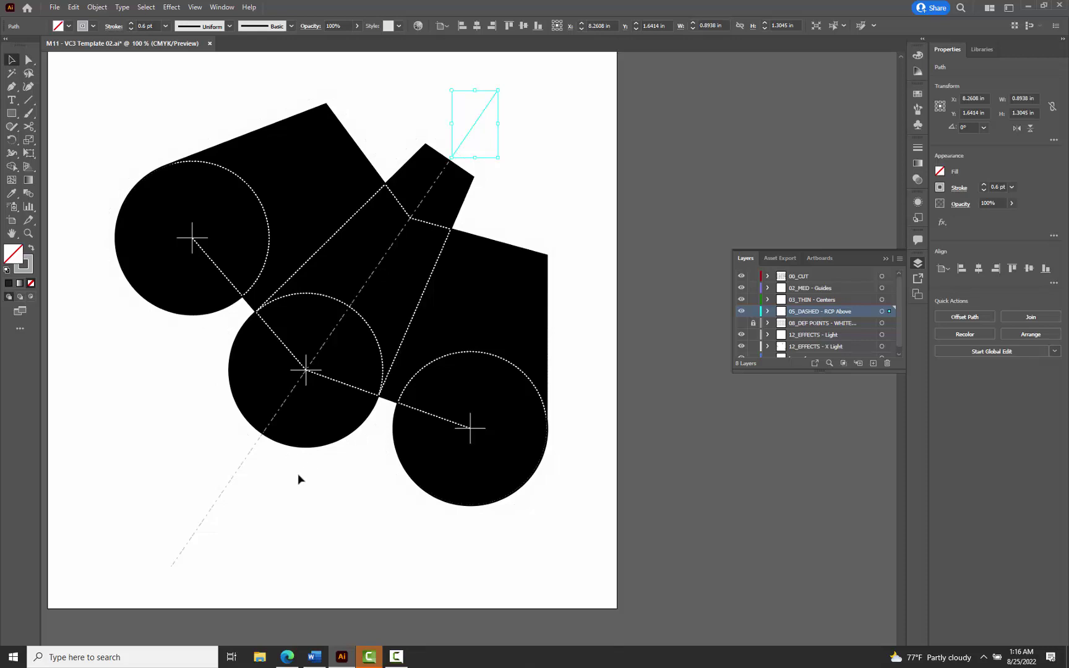
left_click(238, 475, "shift")
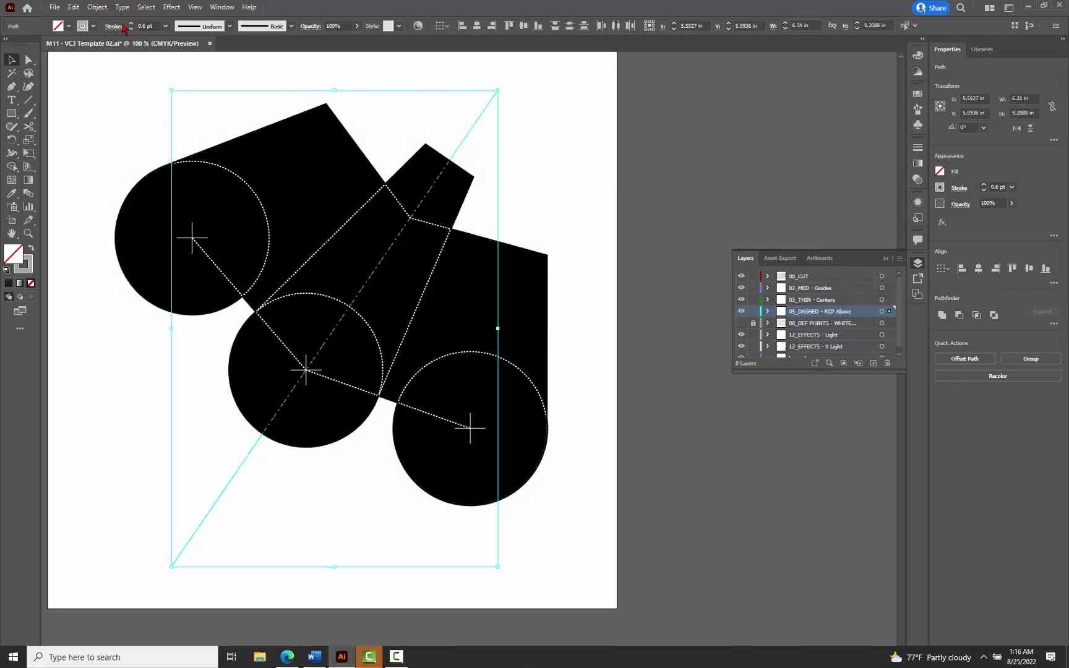
left_click(93, 26)
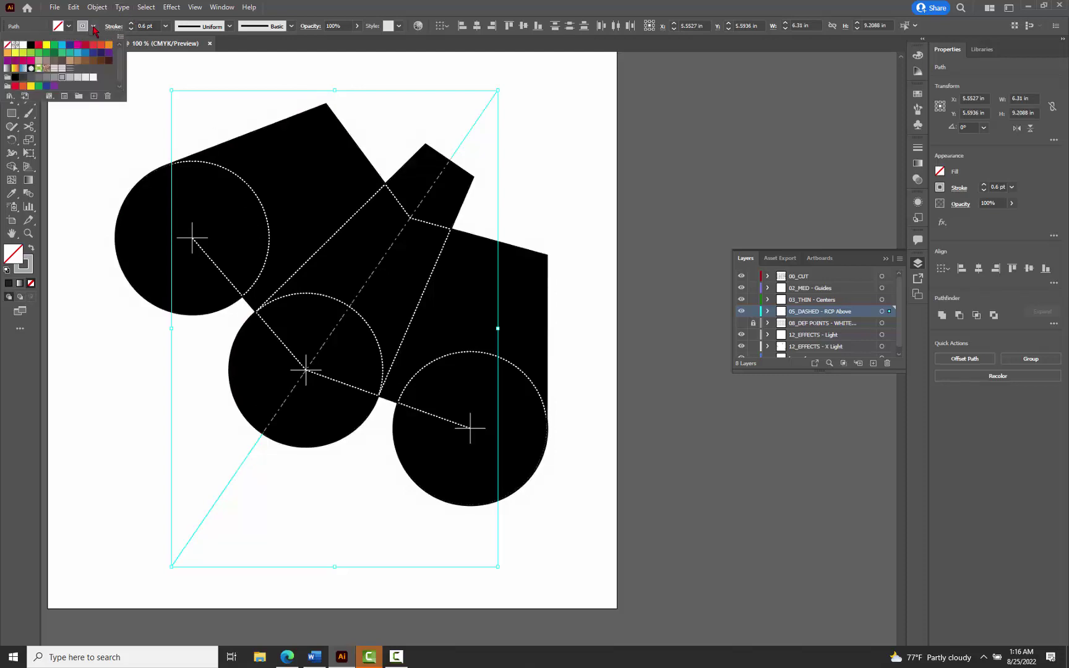
left_click(15, 77)
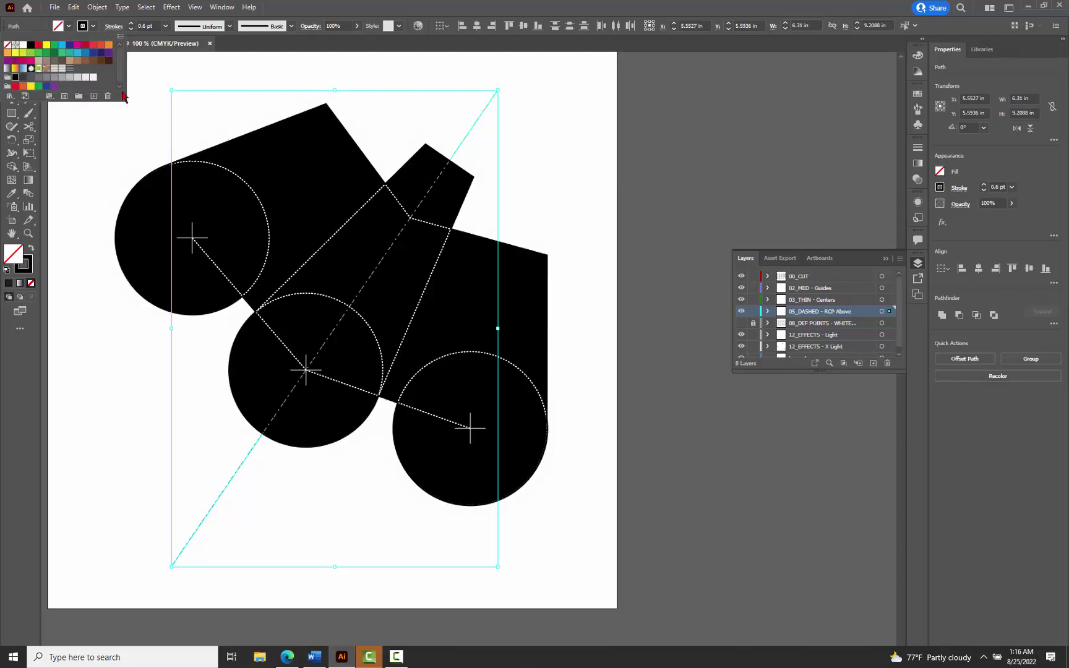
left_click(669, 148)
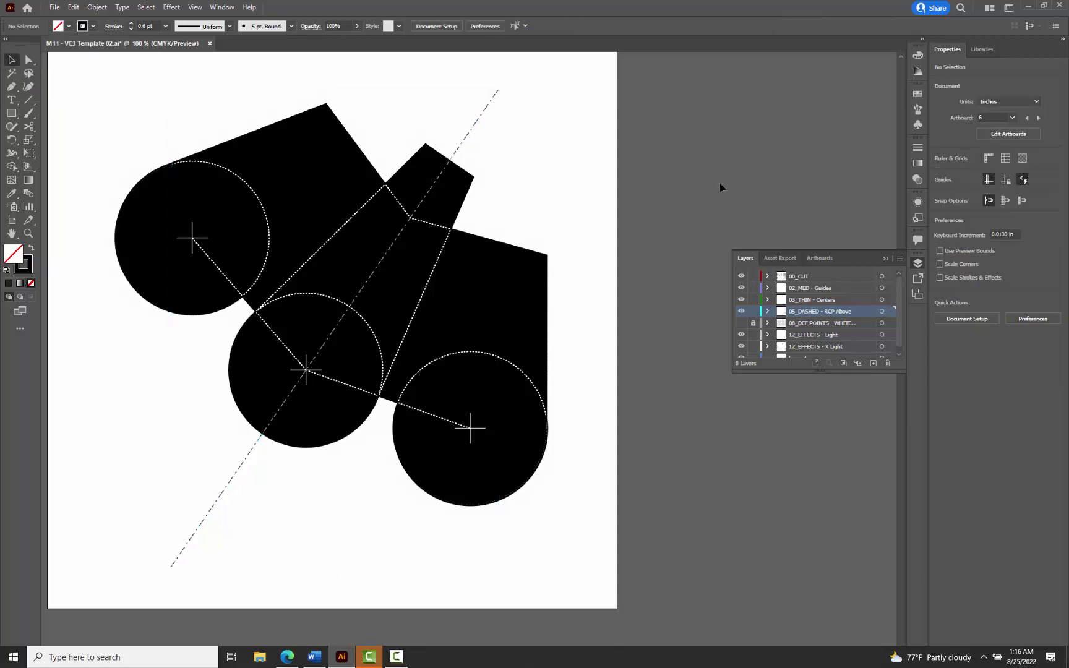
Step: Select everything on the 05_DASHED - RCP Above layer and change its stroke colour to white
left_click(882, 312)
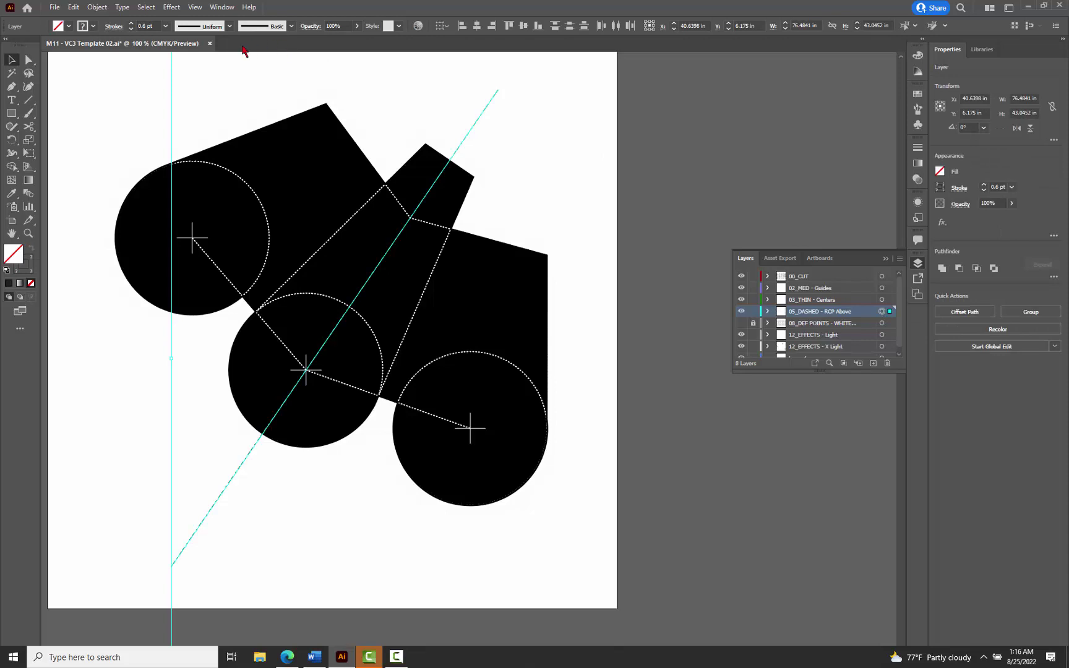
left_click(93, 26)
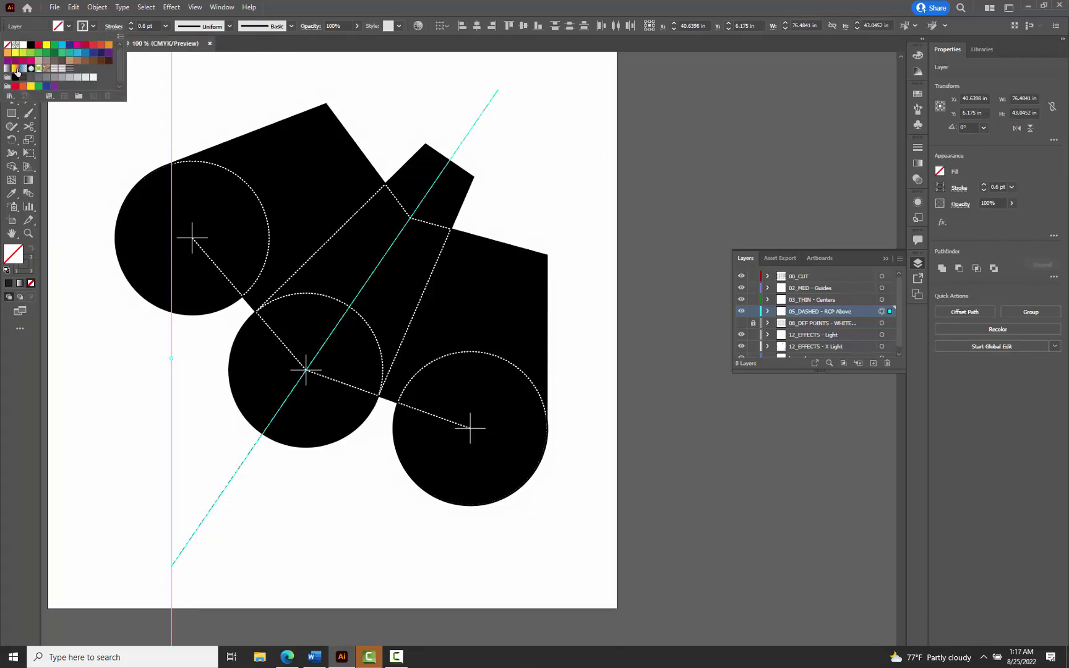
left_click(15, 77)
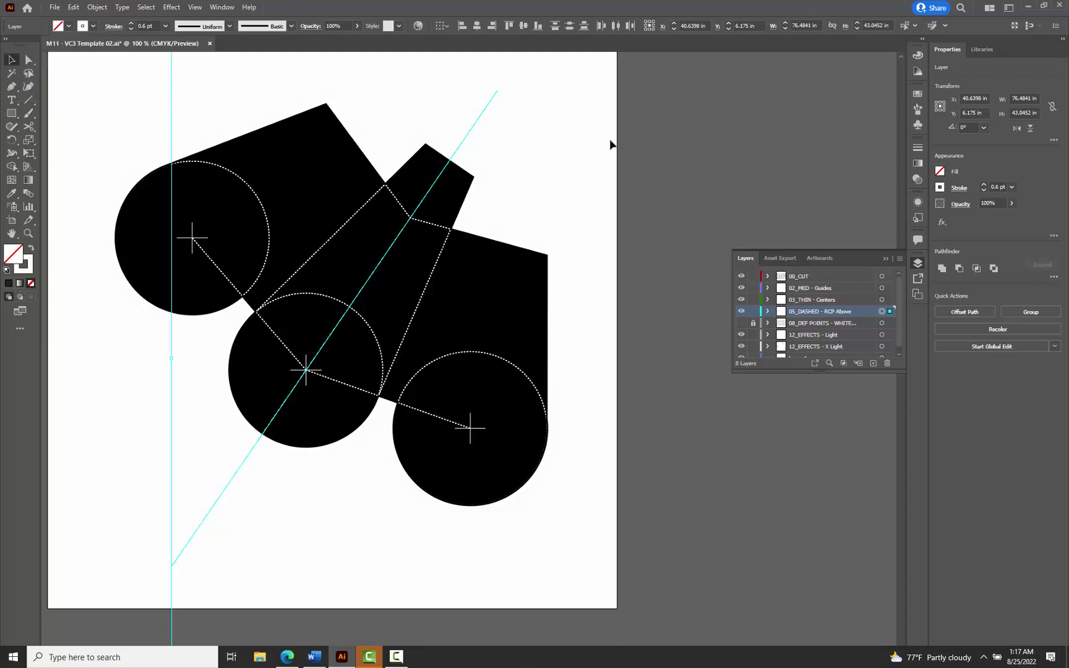
left_click(522, 152)
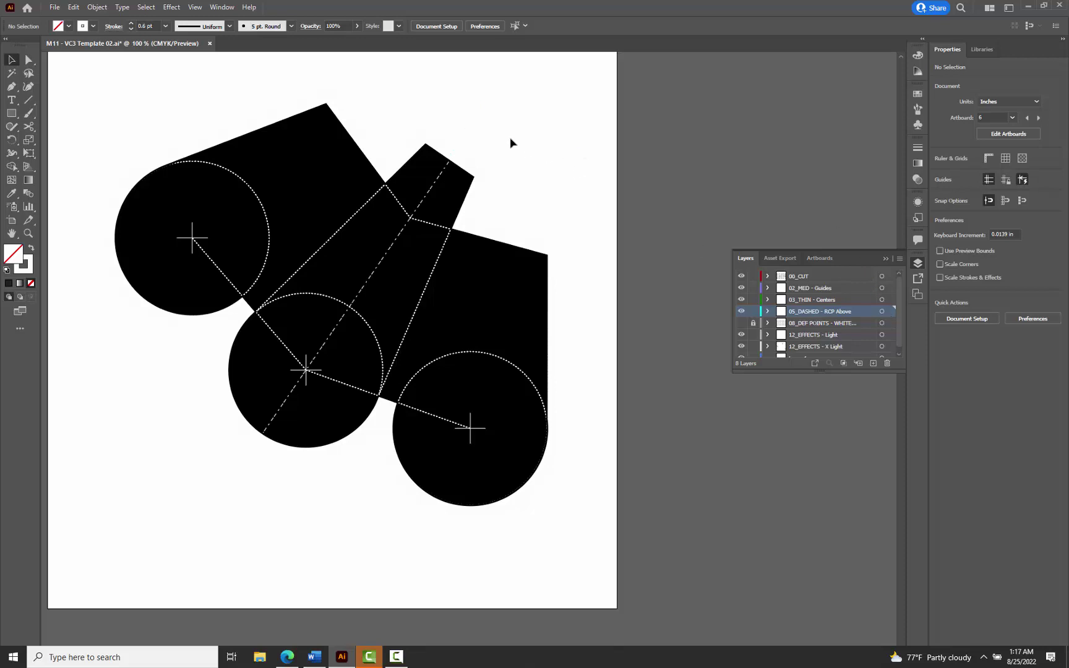
Step: Create a new layer directly above 05_DASHED - RCP Above and name it "05-DASHED - RCP Above 2"
left_click(873, 365)
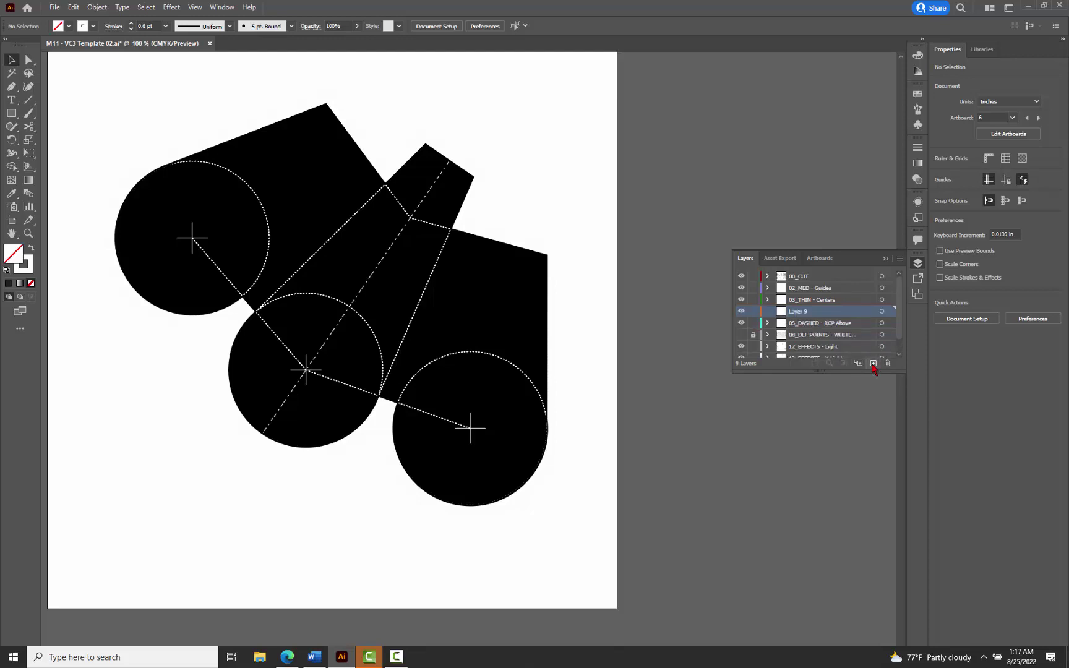
key("ctrl+z")
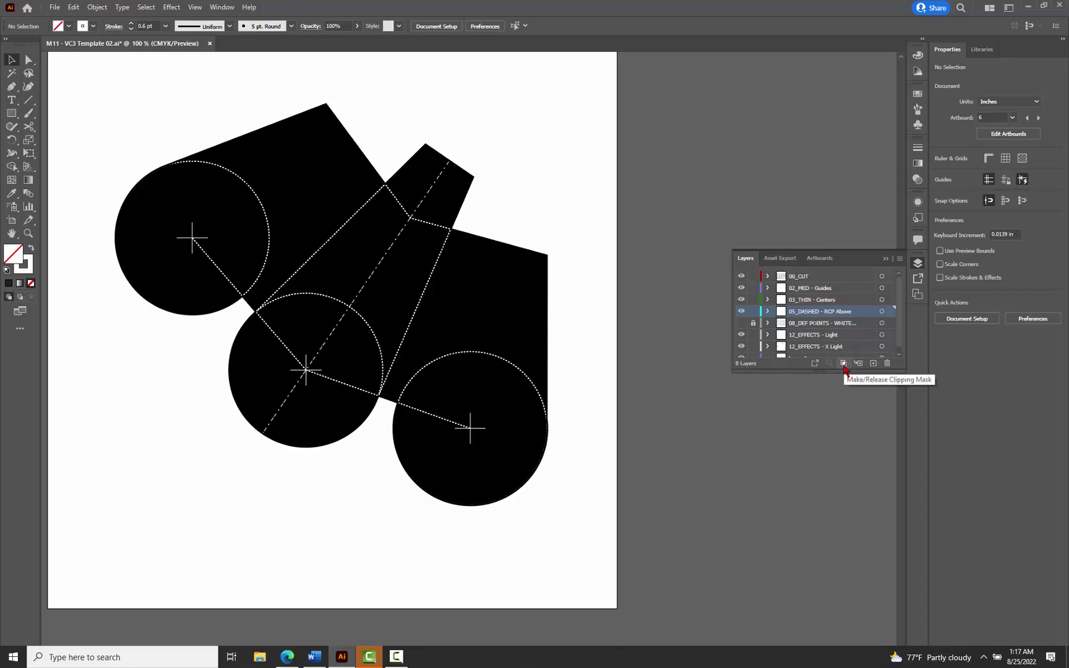
left_click(875, 365)
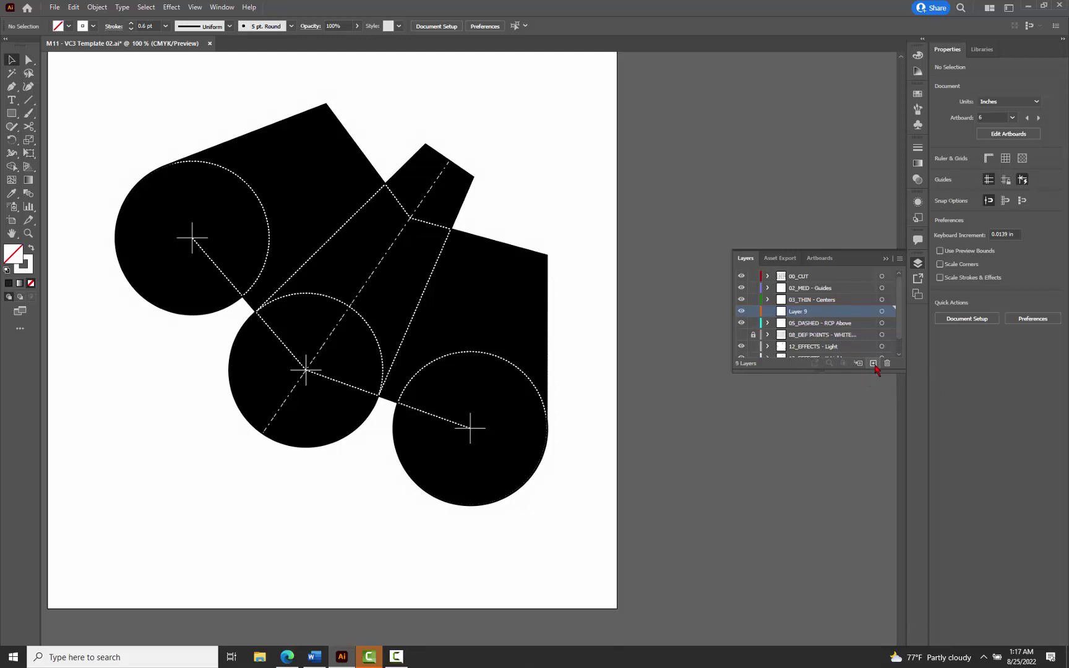
double_click(803, 311)
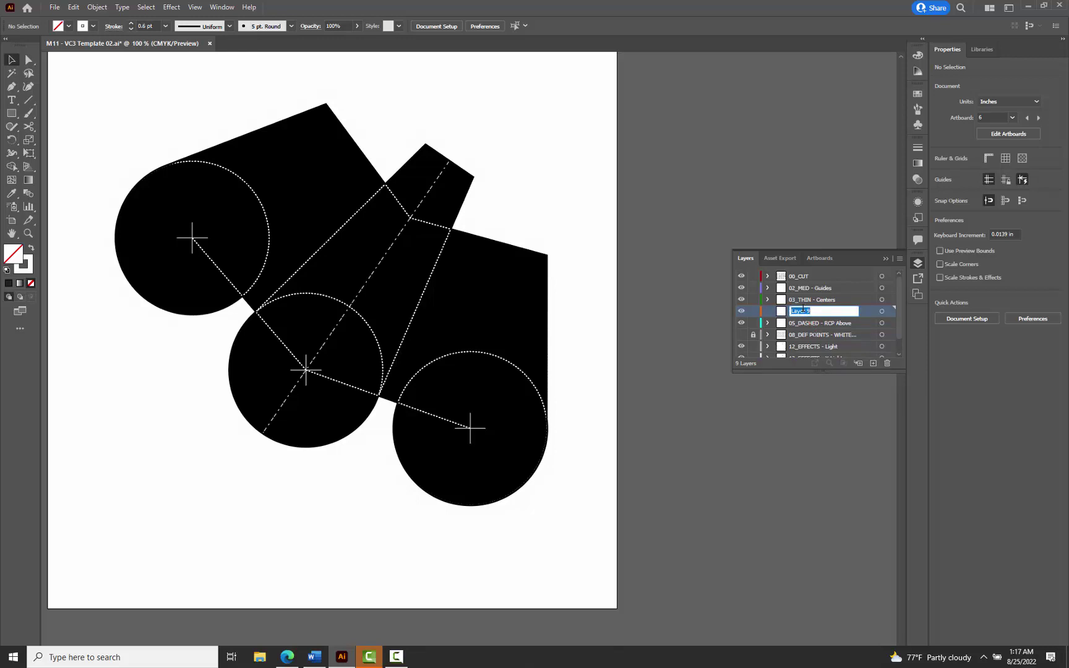
type("0")
type("5-DASHED")
type(" - R")
type("CP a")
type("A")
type("bove")
type(" 2")
key("Return")
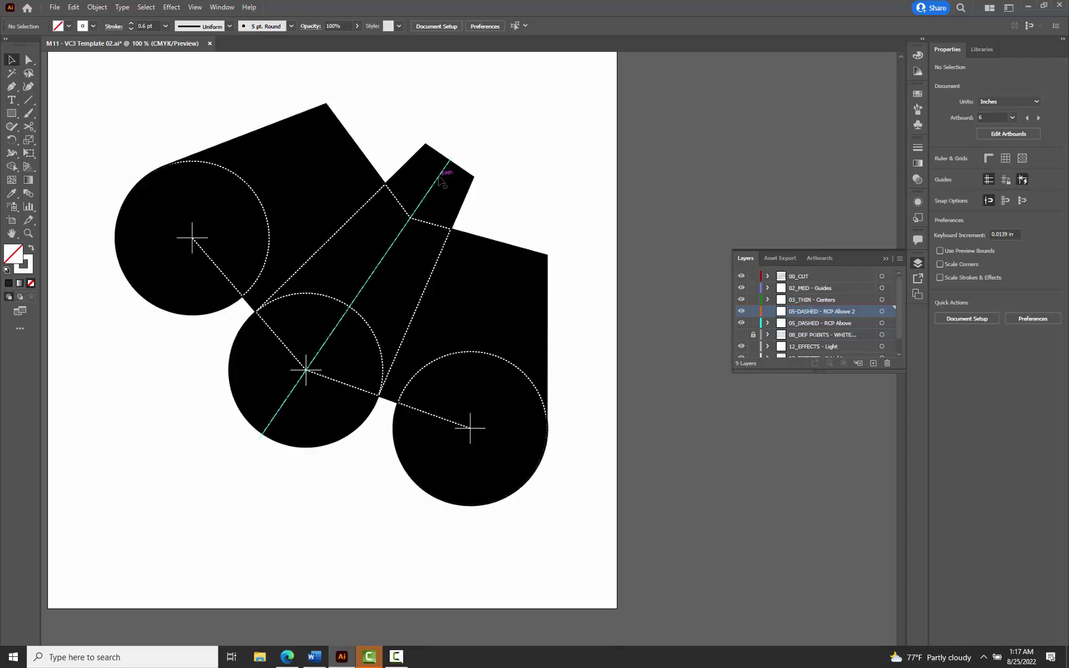
Step: Move the two outer axis segments from 05_DASHED - RCP Above to the 05-DASHED - RCP Above 2 layer
left_click(460, 148)
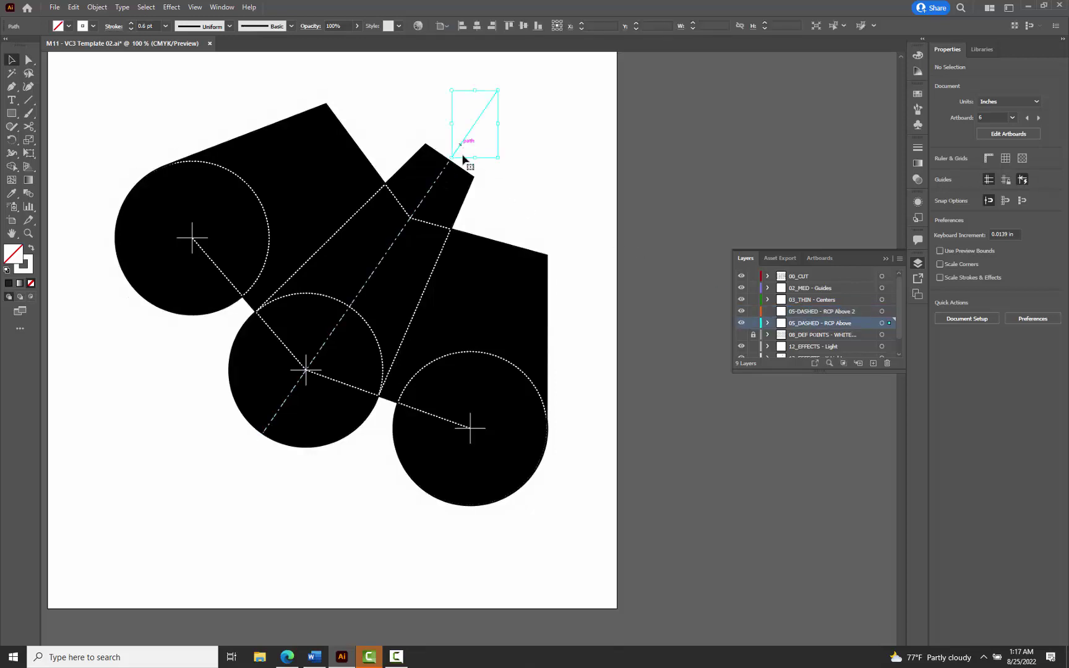
left_click(247, 458, "shift")
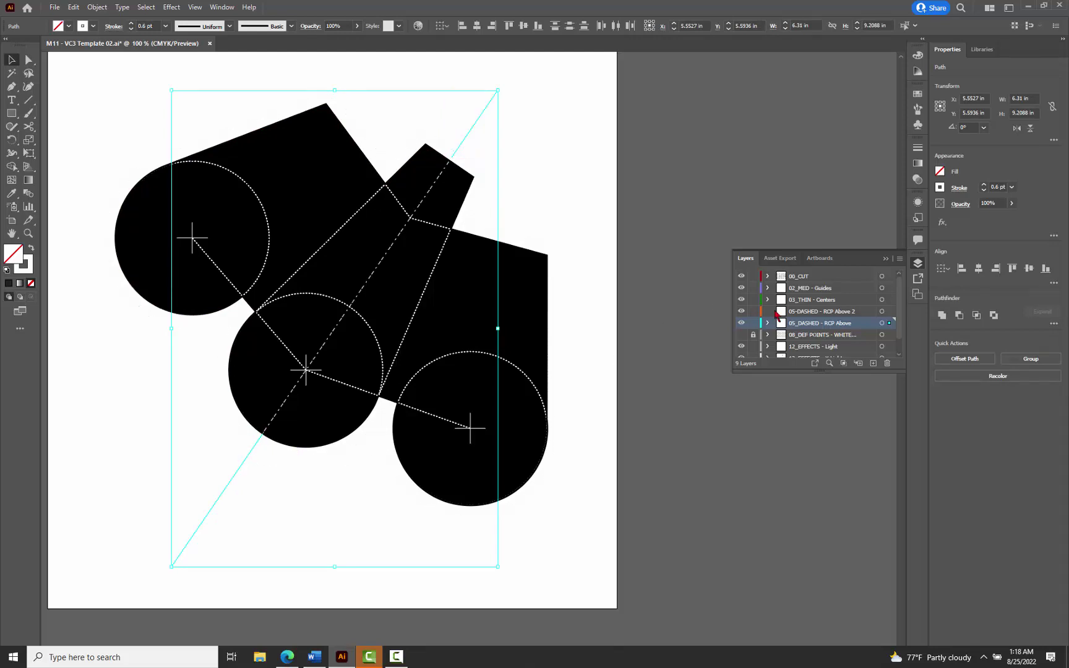
left_click_drag(893, 325, 891, 311)
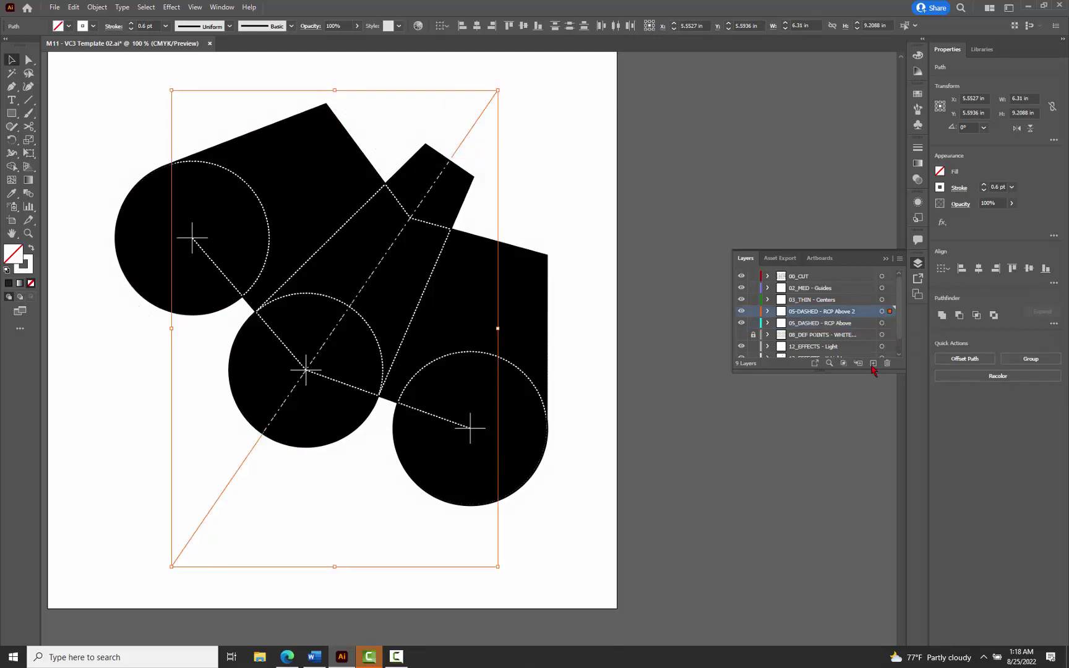
left_click(857, 443)
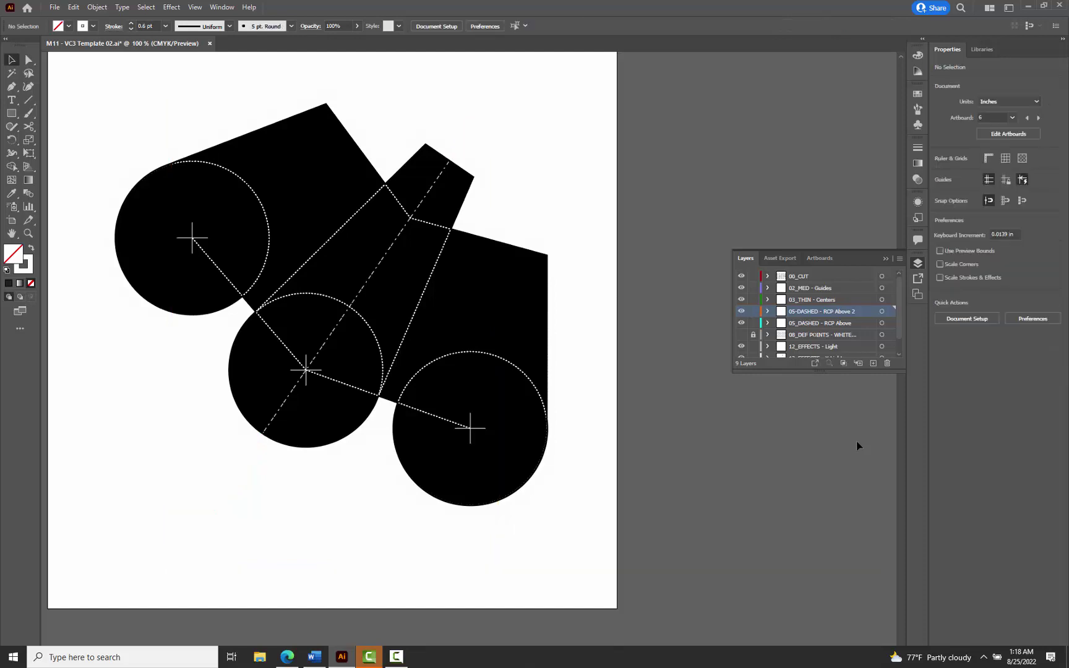
Step: Select everything on the 05-DASHED - RCP Above 2 layer and set its stroke colour to black
left_click(882, 311)
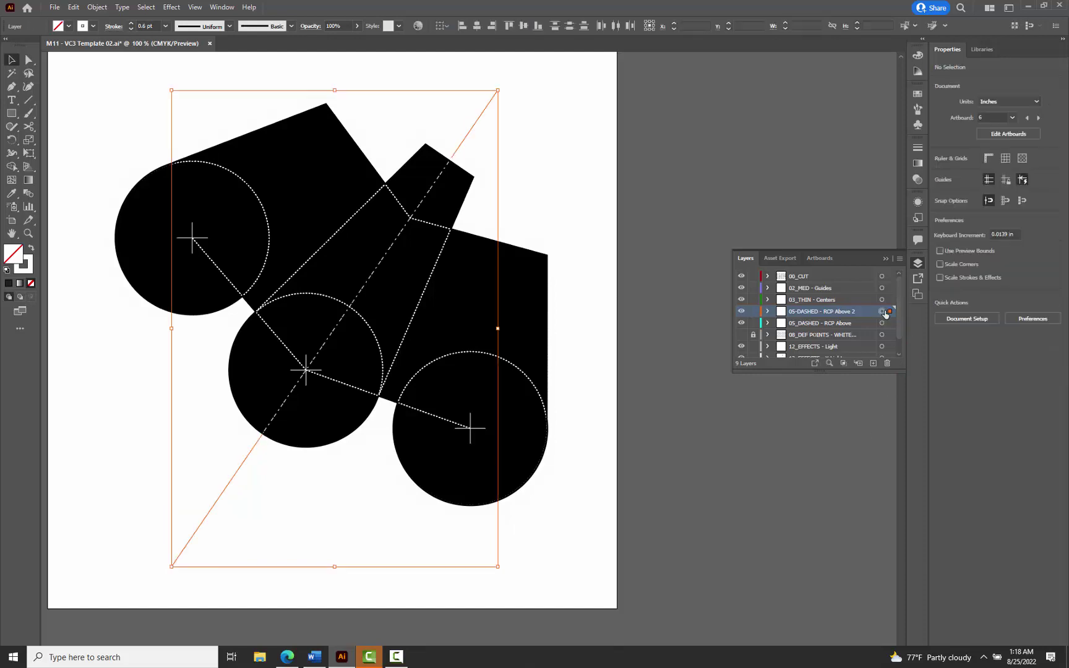
left_click(93, 26)
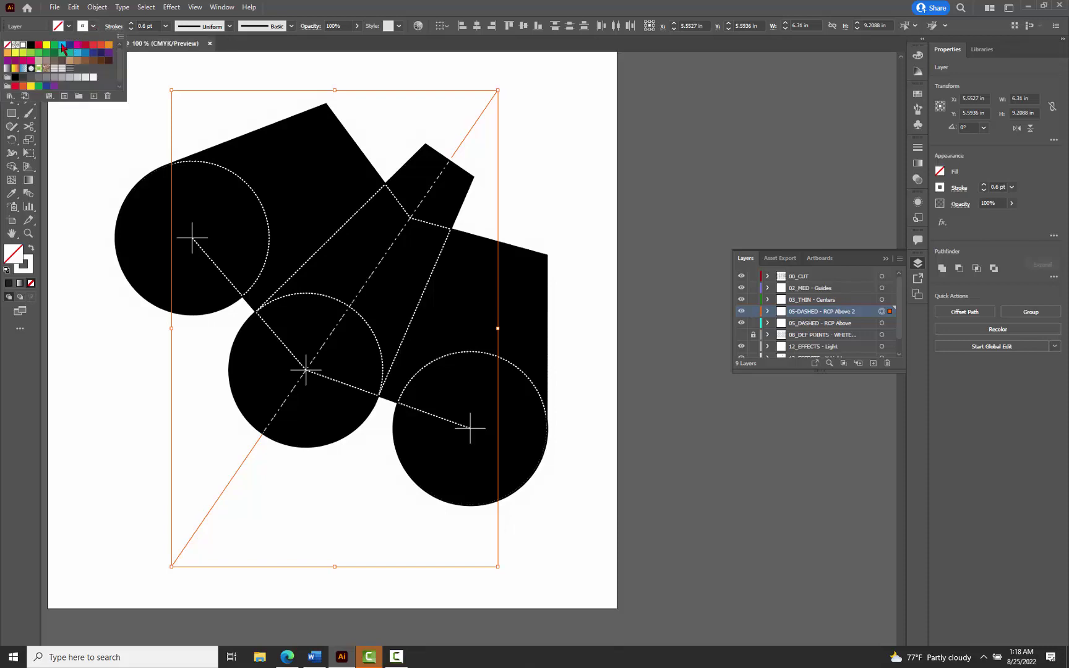
left_click(15, 77)
key("Escape")
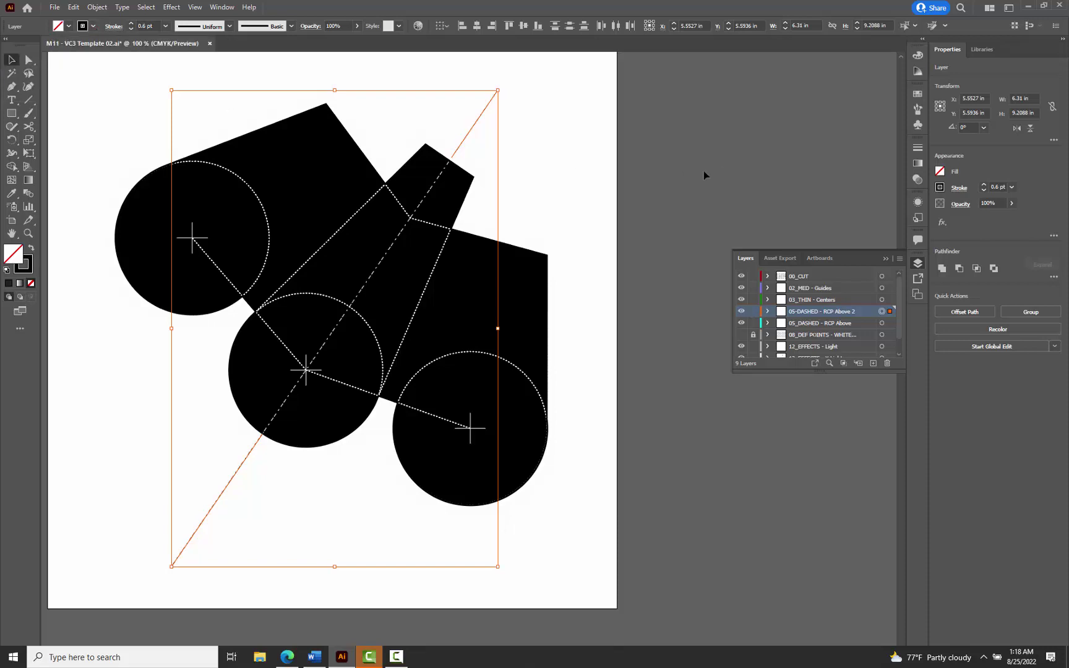
left_click(681, 175)
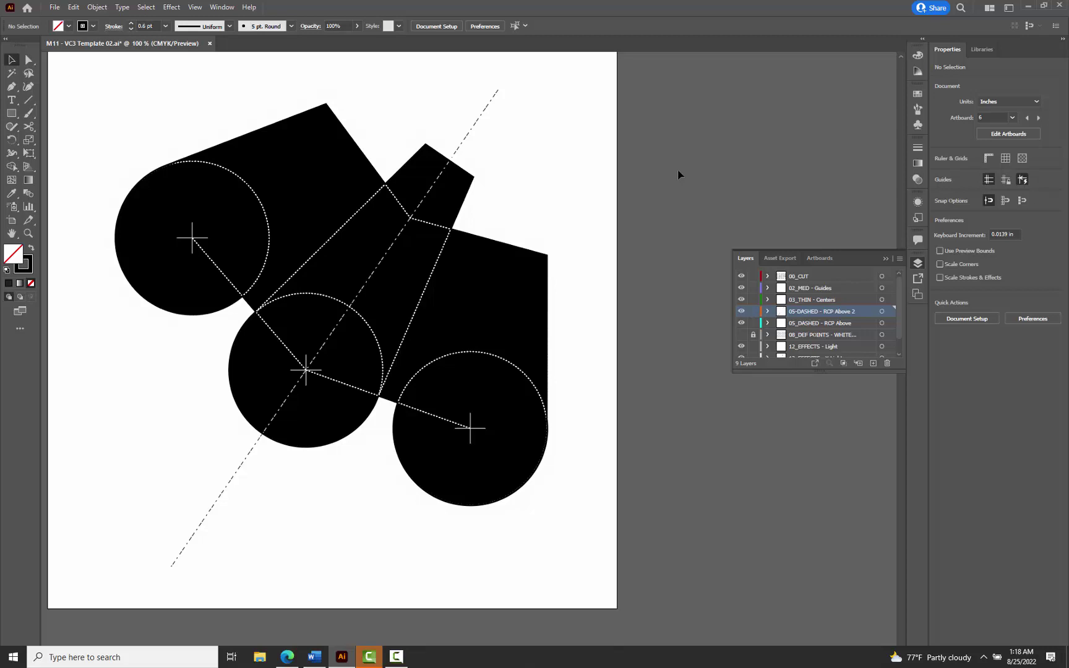